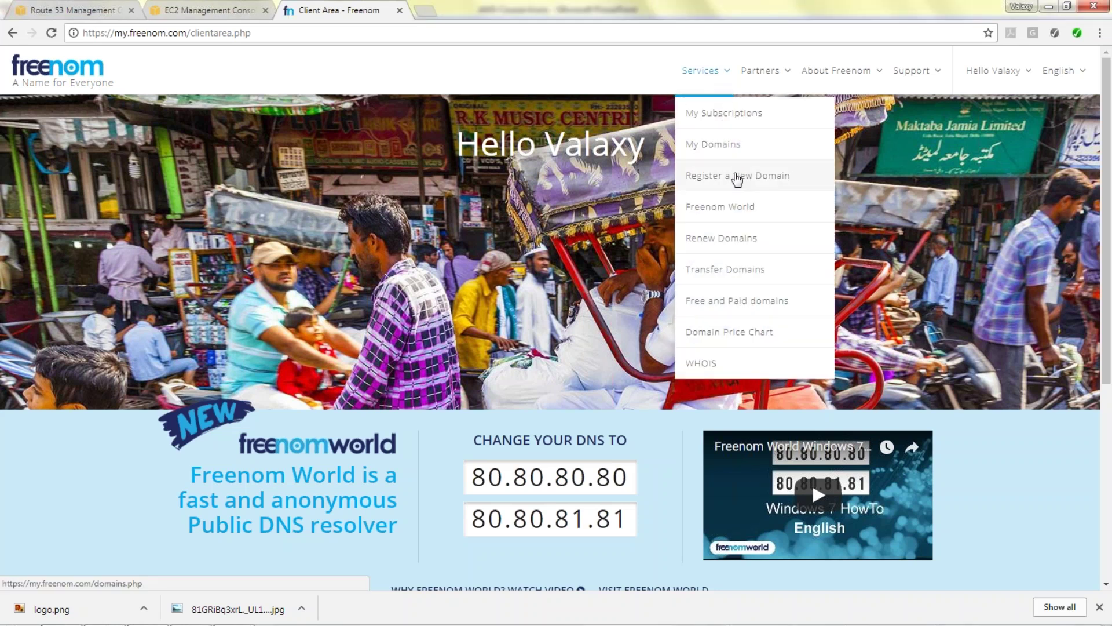
# Search Freenom's new domain registration for 'valaxytech' to list free .tk, .ml, .ga, .cf options
pyautogui.click(737, 177)
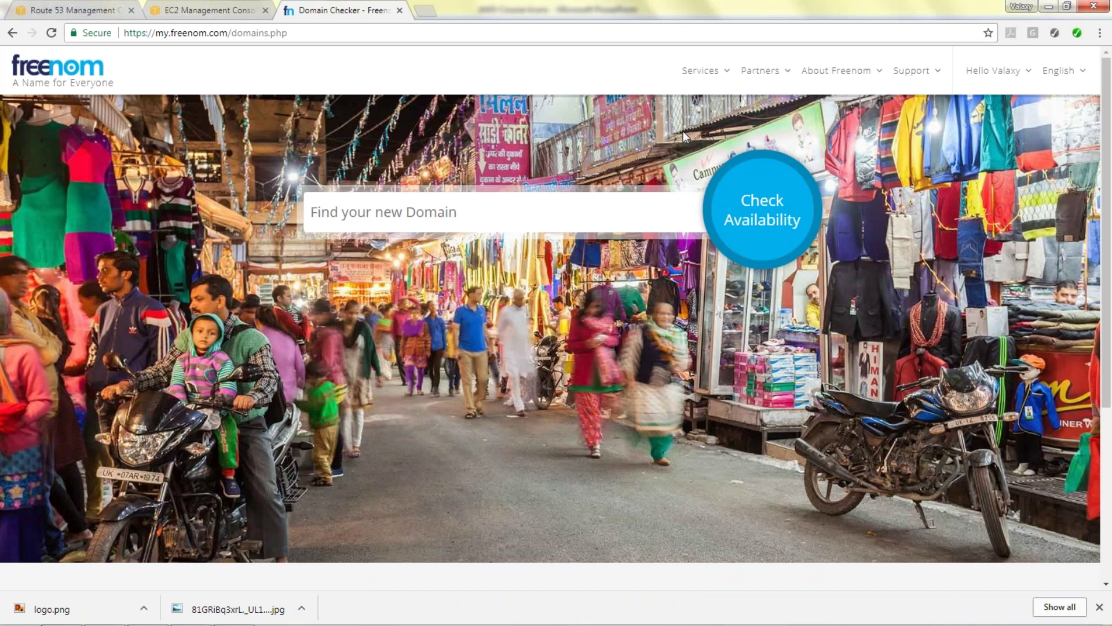
pyautogui.click(472, 214)
pyautogui.write('val')
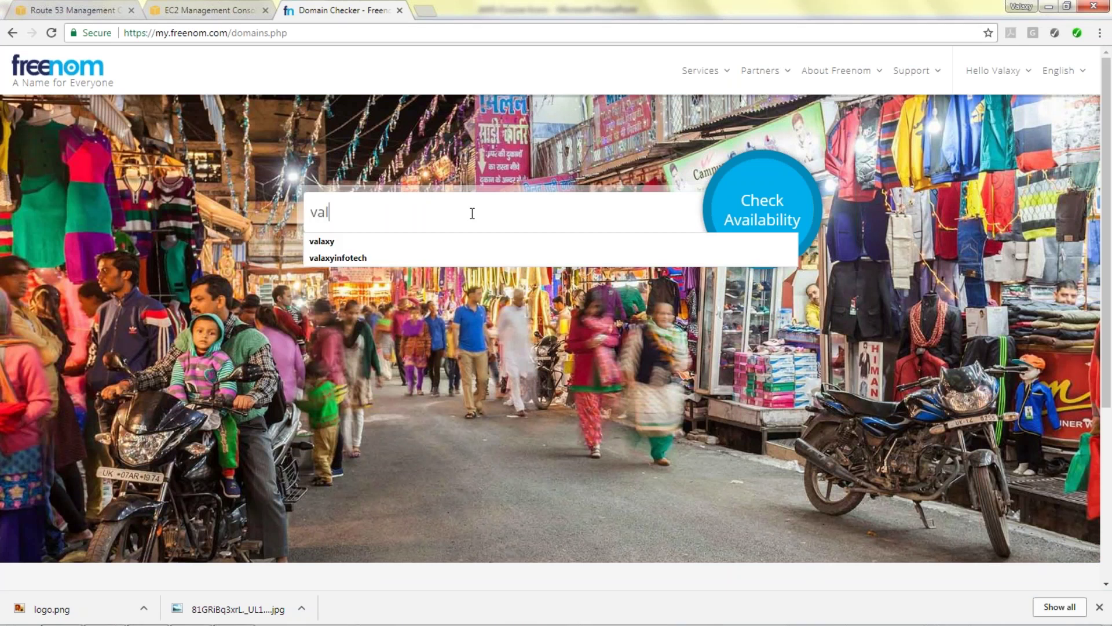
pyautogui.write('axytech')
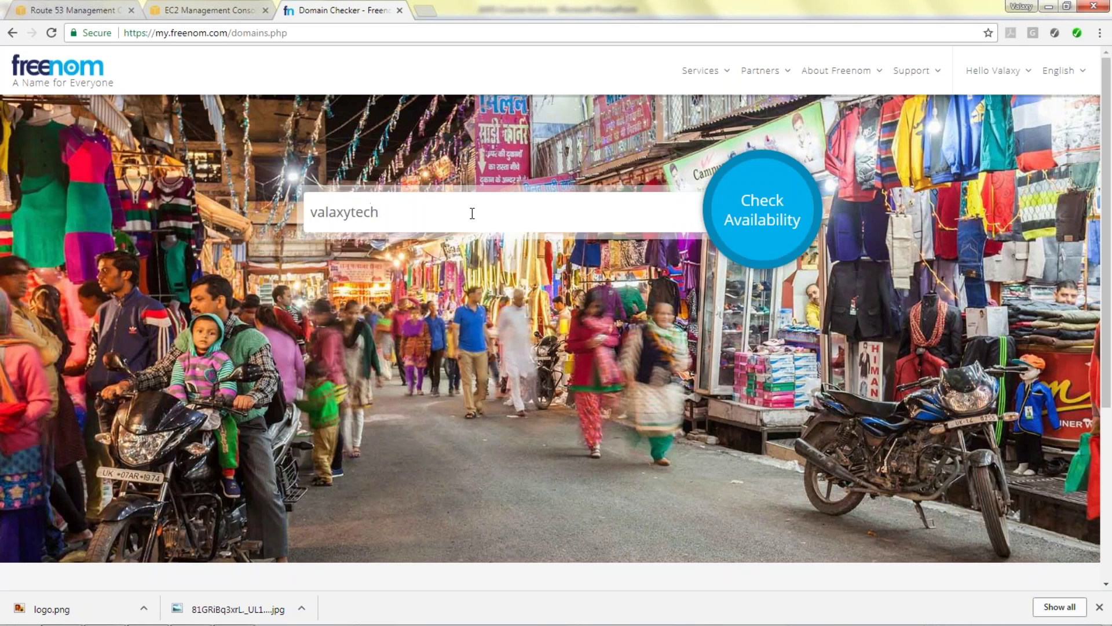
pyautogui.click(753, 240)
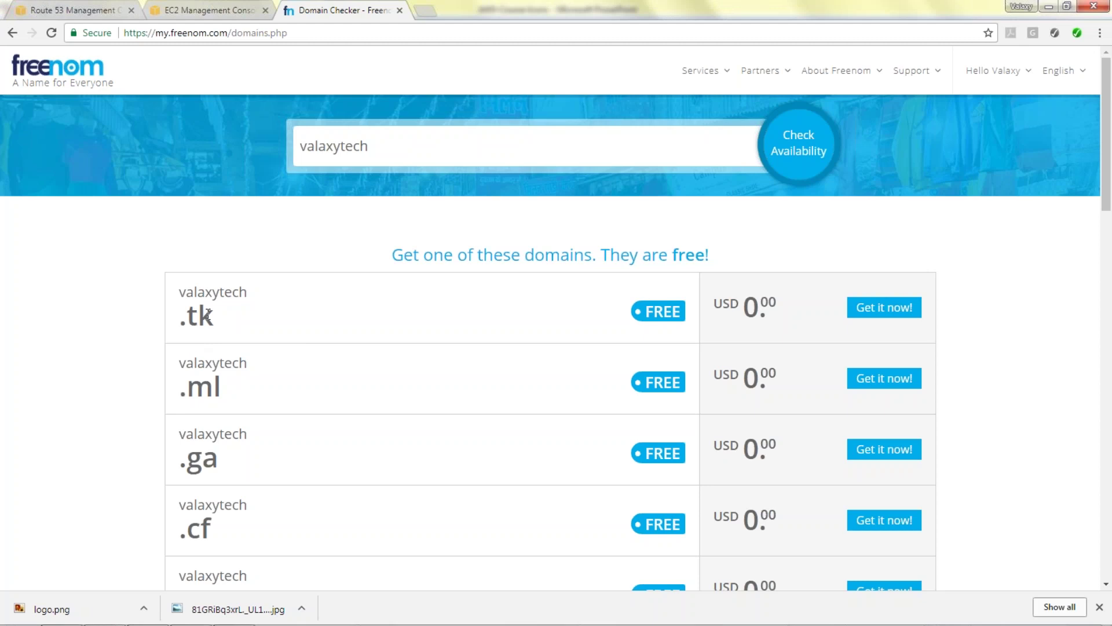
# Add the free valaxytech.tk domain to the cart and go to the $0.00 checkout review
pyautogui.click(890, 309)
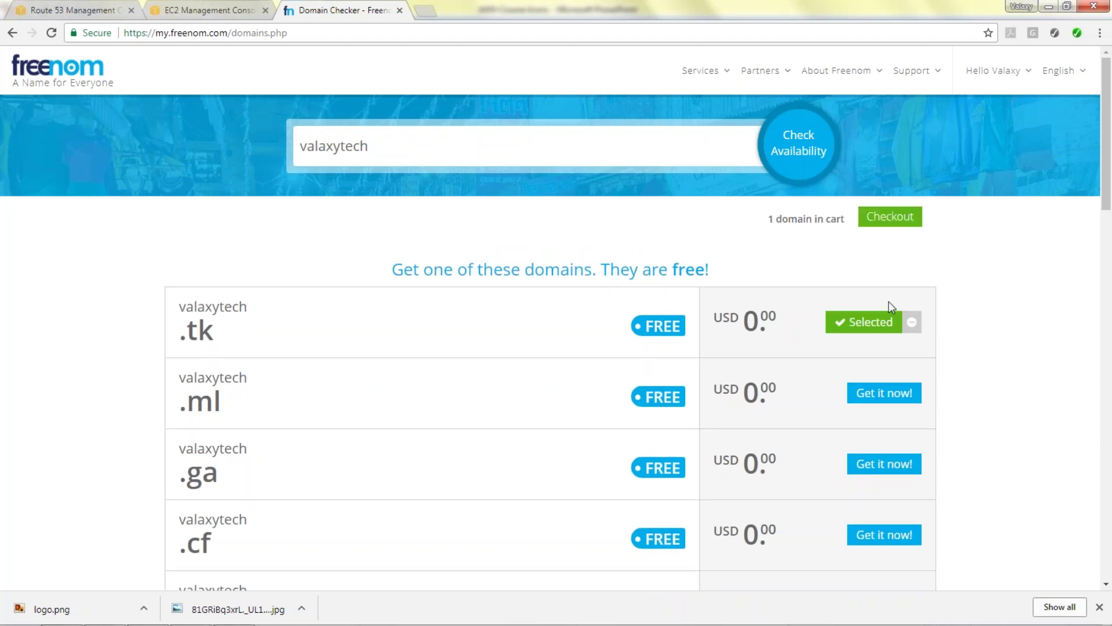
pyautogui.scroll(-3, 911, 298)
pyautogui.scroll(3, 910, 298)
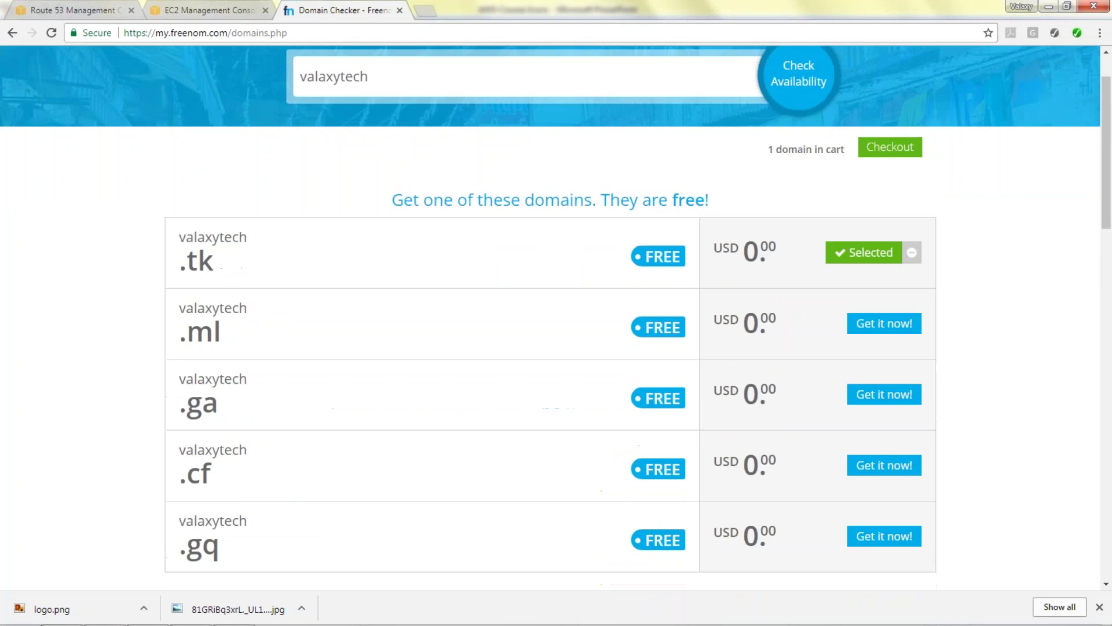
pyautogui.click(890, 147)
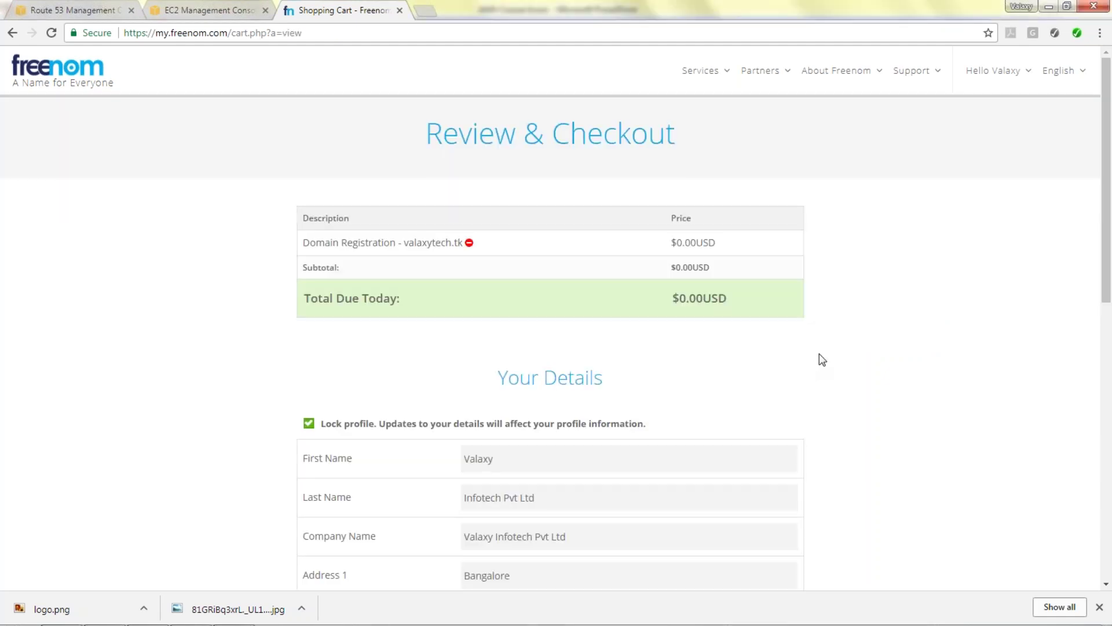
pyautogui.scroll(-3, 817, 368)
pyautogui.scroll(-3, 820, 361)
# Accept the Terms & Conditions and place the free valaxytech.tk order, then return to EC2
pyautogui.click(769, 298)
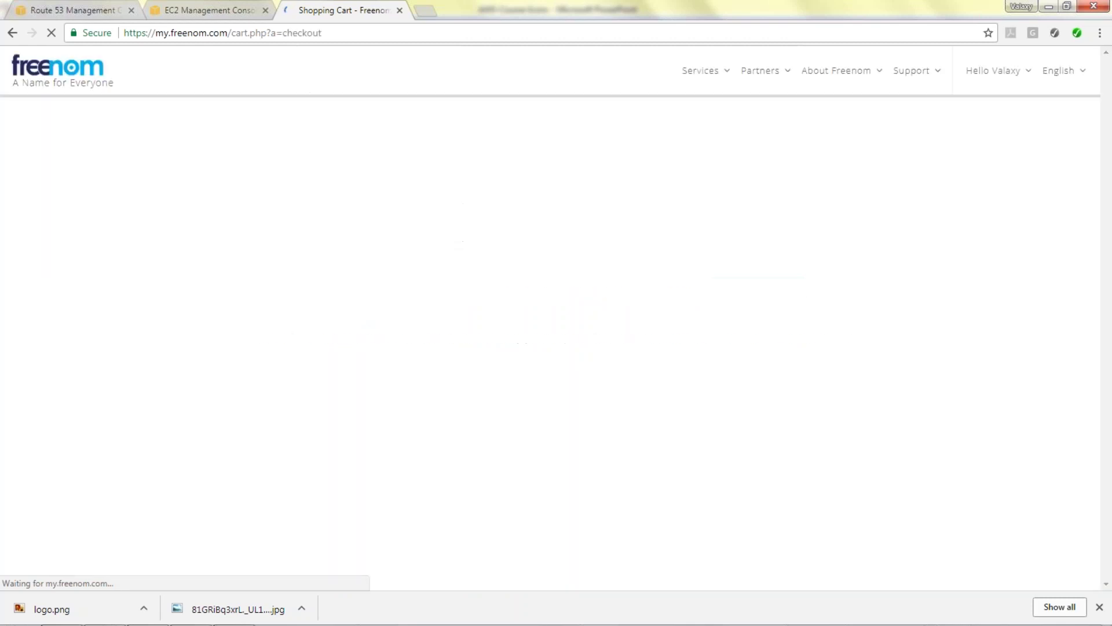
pyautogui.scroll(-2, 820, 342)
pyautogui.scroll(-4, 822, 344)
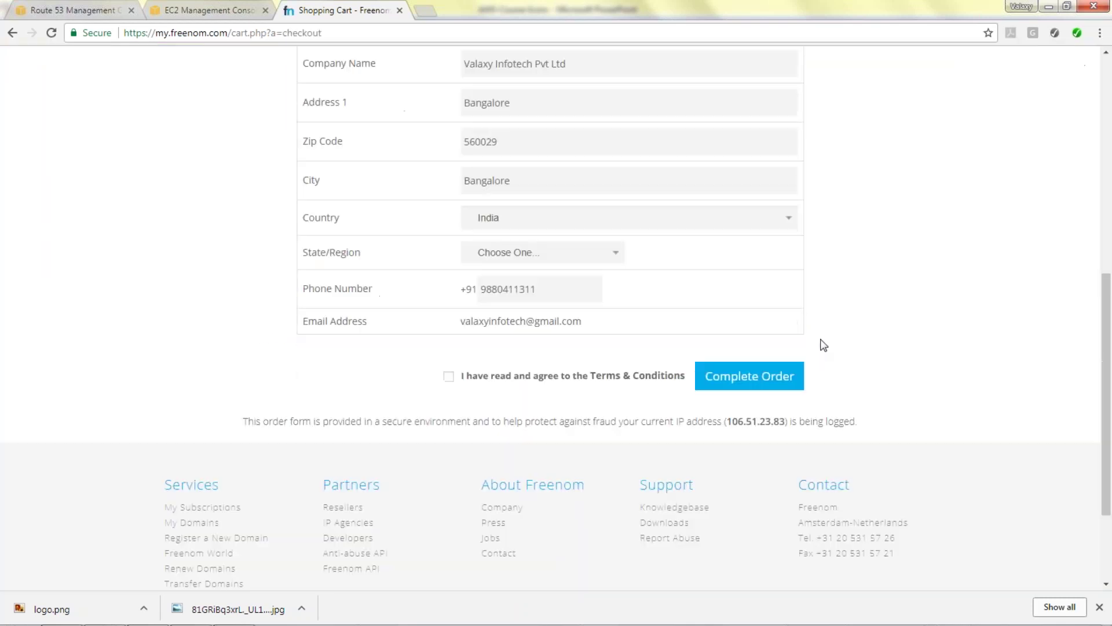
pyautogui.click(448, 376)
pyautogui.click(734, 376)
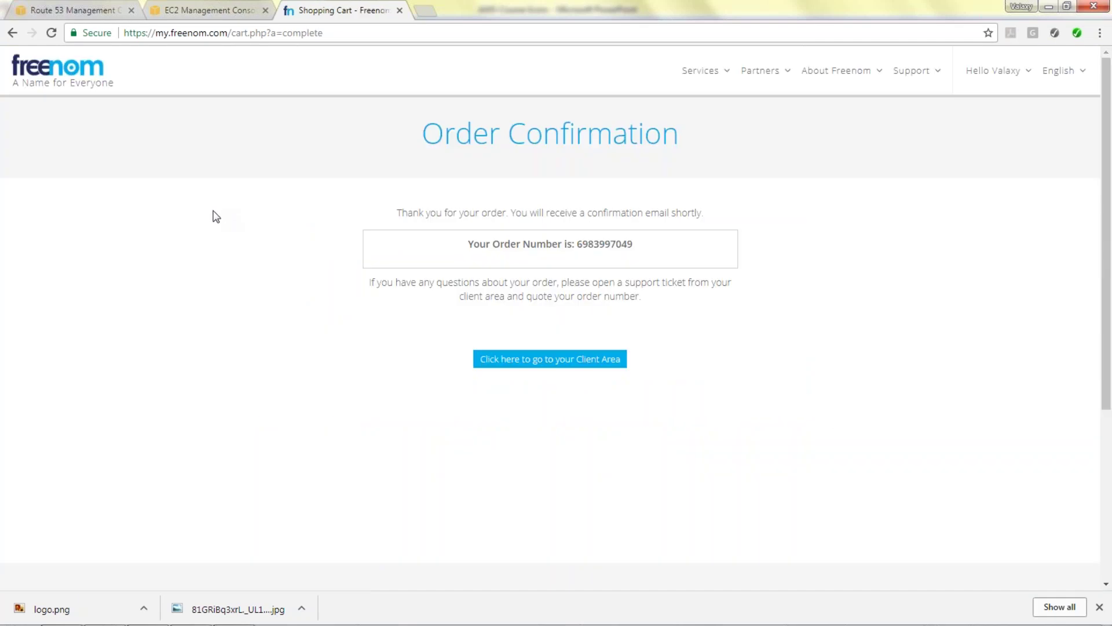
pyautogui.click(180, 11)
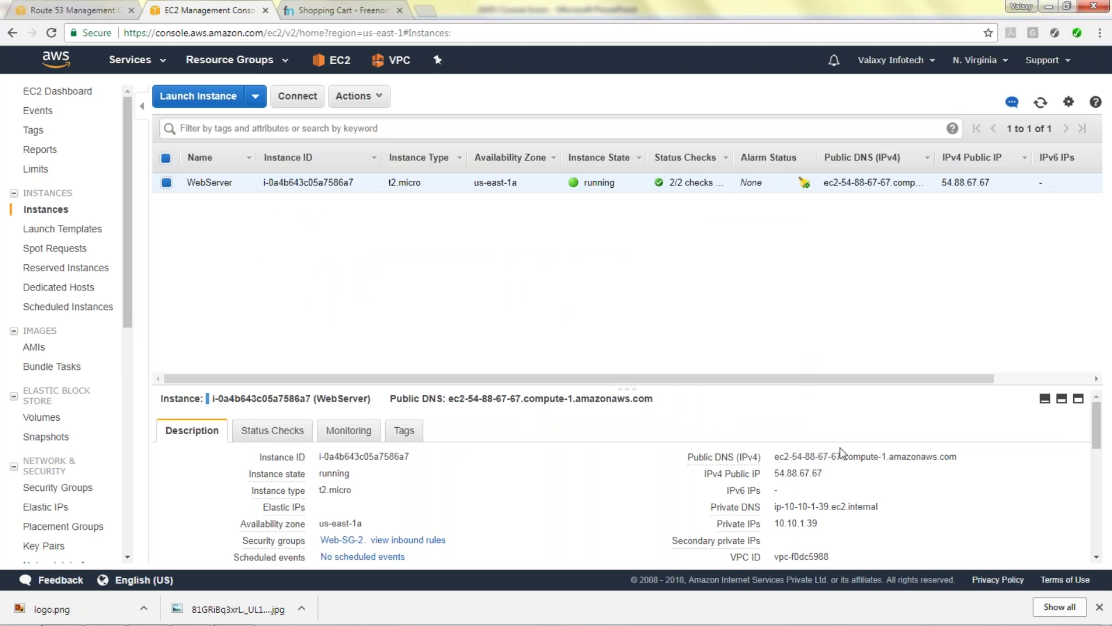
# Load the web server's public IP 54.88.67.67 in a new tab to see the welcome page
pyautogui.doubleClick(796, 475)
pyautogui.hotkey('ctrl', 'c')
pyautogui.click(426, 12)
pyautogui.hotkey('ctrl', 'v')
pyautogui.press('Return')
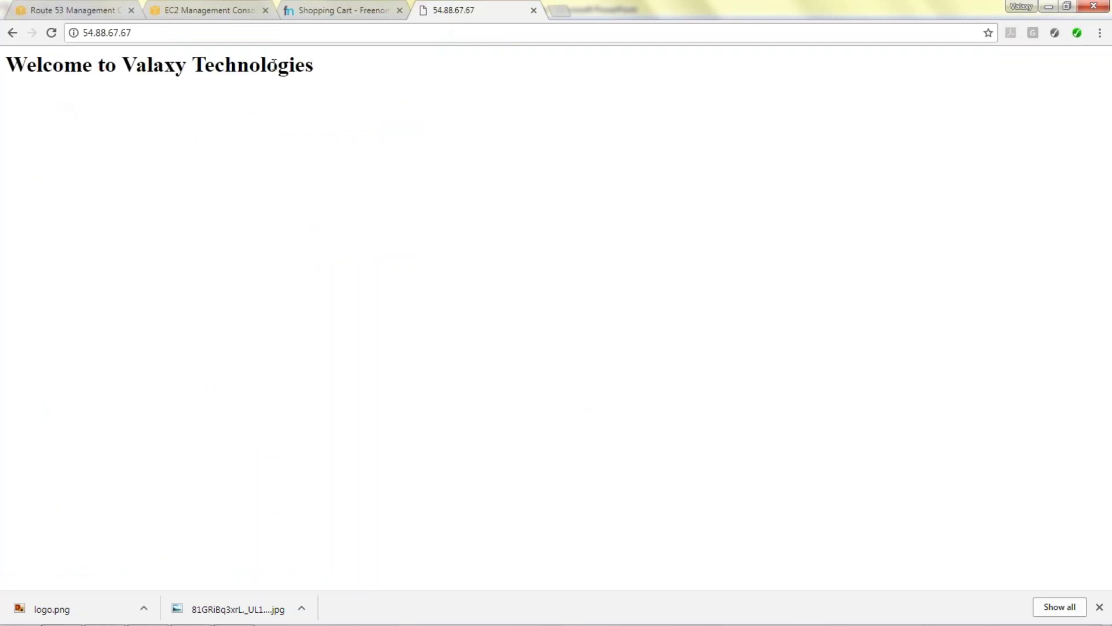
# Start a new hosted zone from Route 53 DNS management's 'Get started now'
pyautogui.click(96, 4)
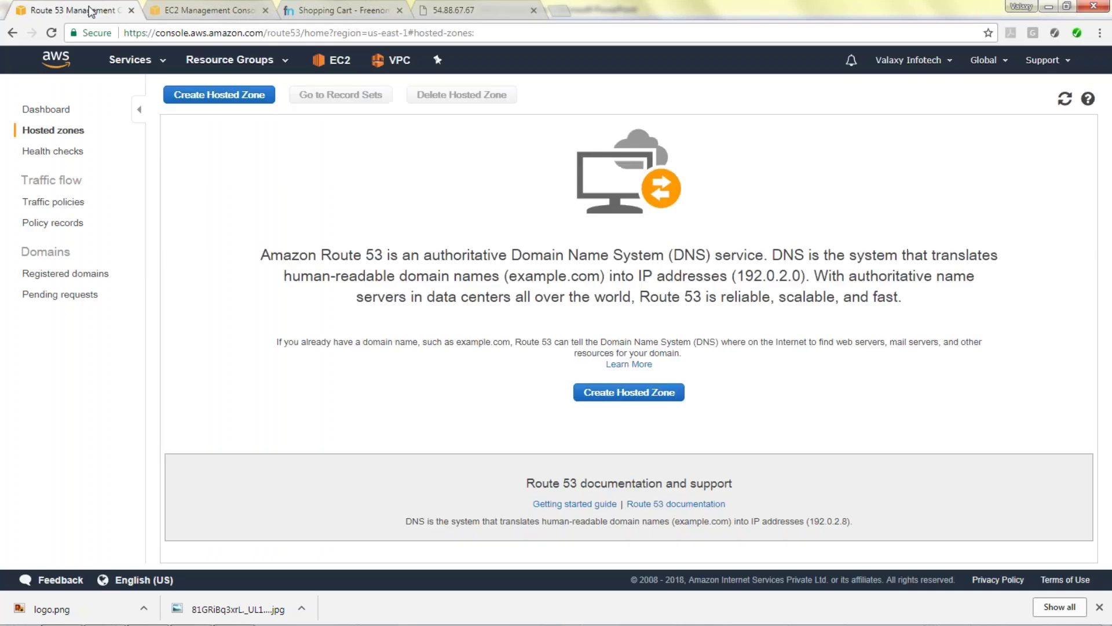
pyautogui.click(54, 110)
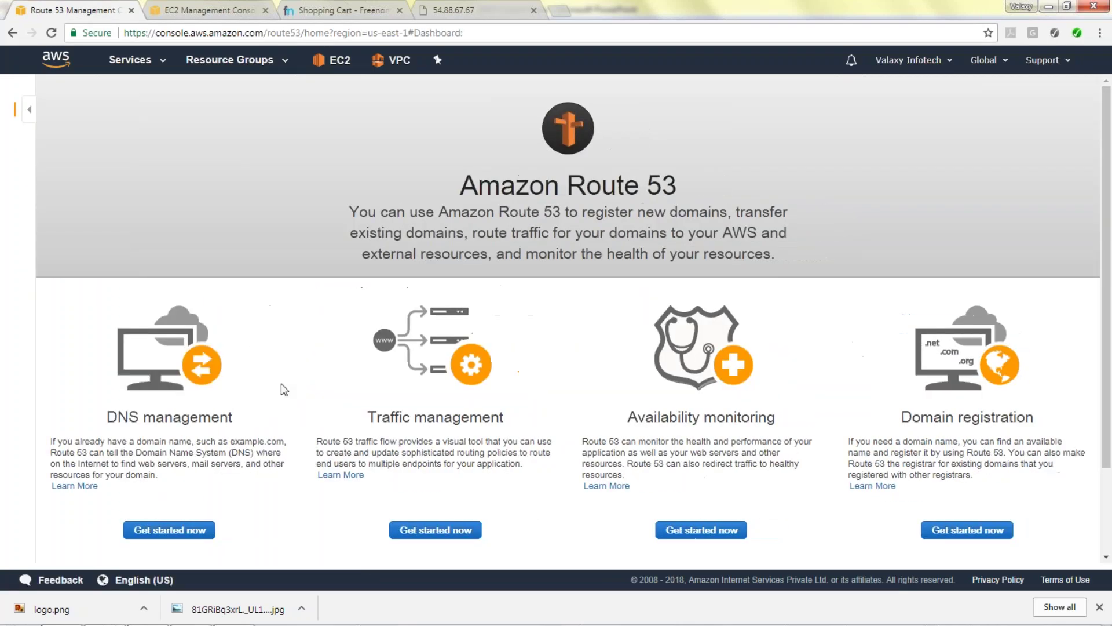
pyautogui.click(121, 537)
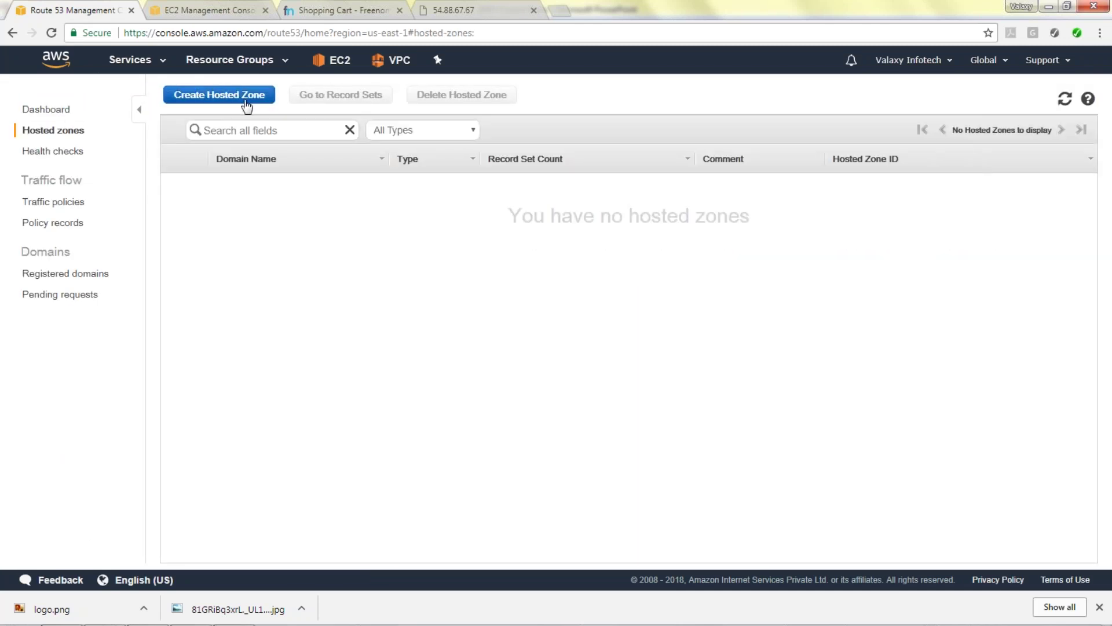
pyautogui.click(243, 100)
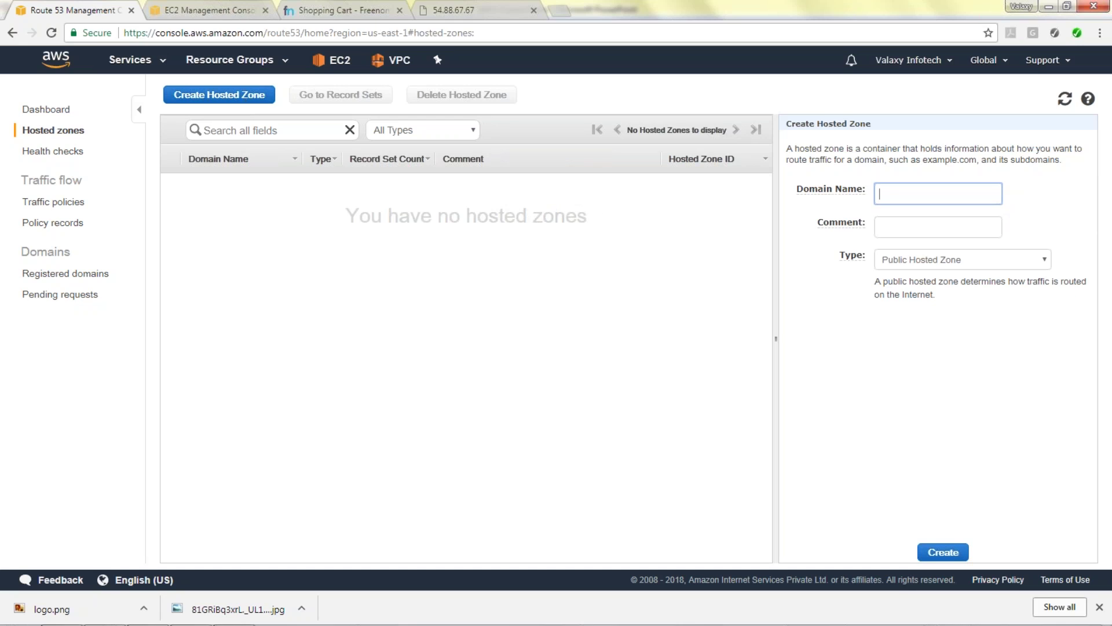
pyautogui.write('va')
pyautogui.write('laxy')
pyautogui.write('ec')
pyautogui.write('h ')
pyautogui.write('tk')
# Check Freenom's registered domains, then create the valaxytech.tk public hosted zone
pyautogui.click(326, 9)
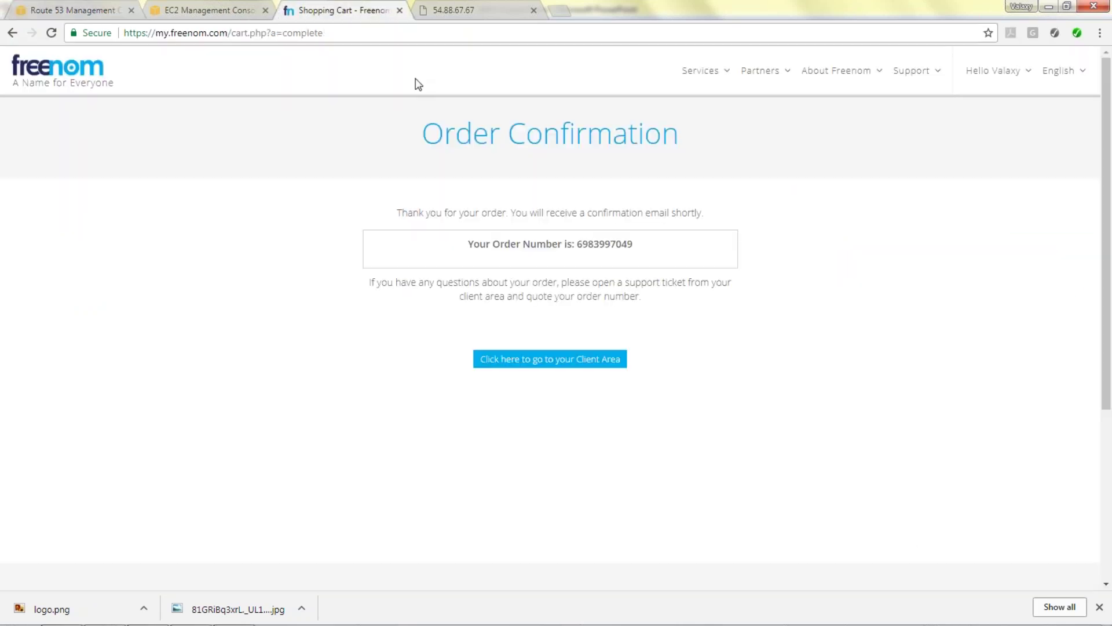
pyautogui.click(572, 363)
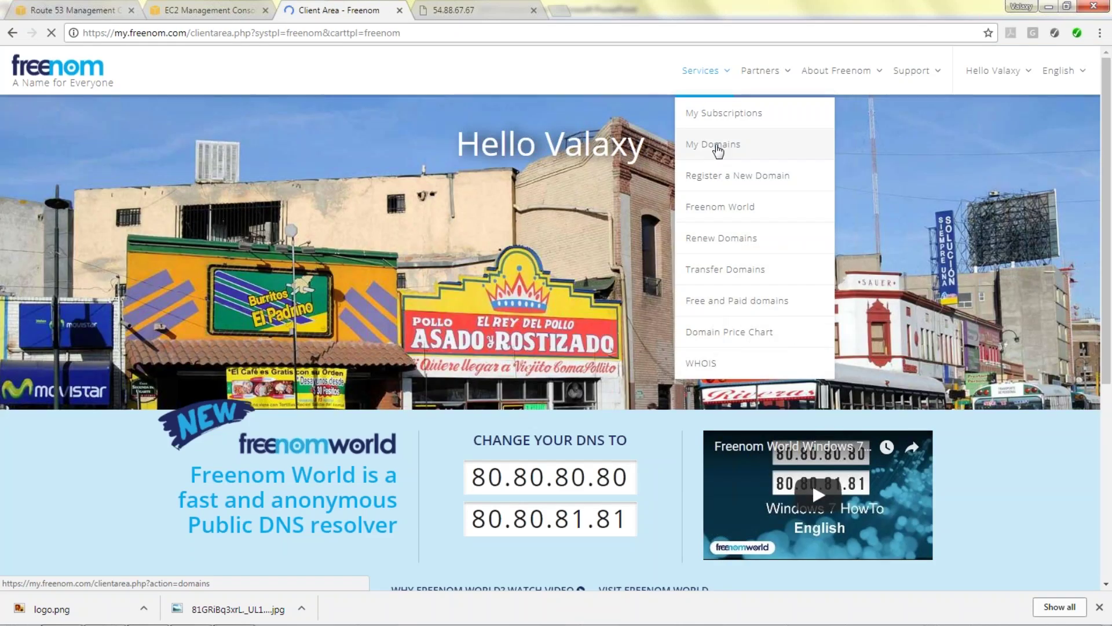
pyautogui.moveTo(704, 70)
pyautogui.click(714, 147)
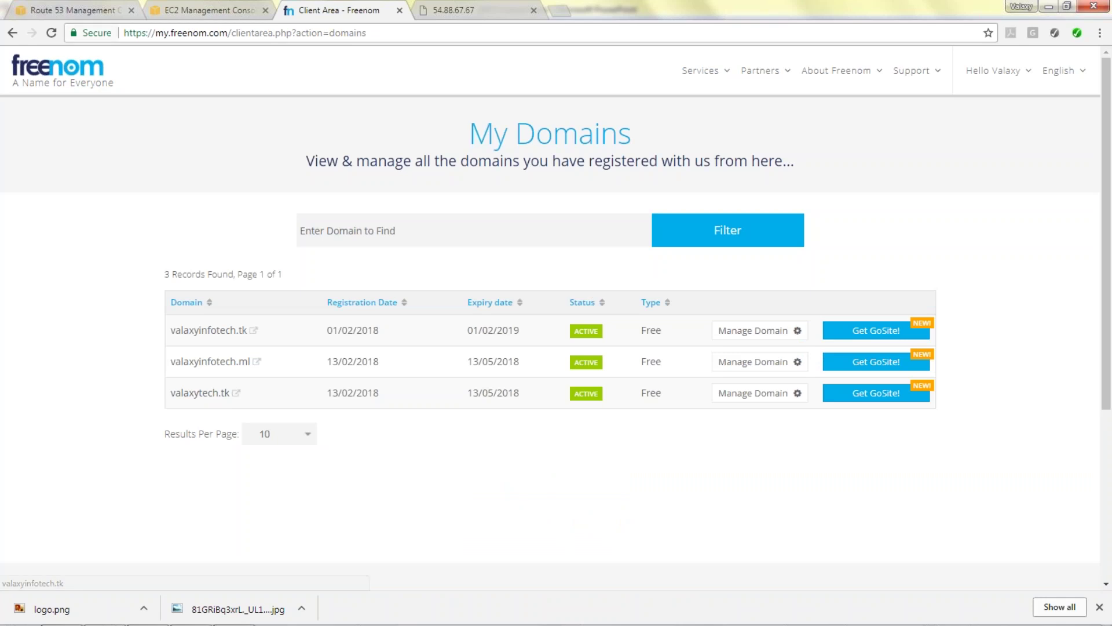
pyautogui.hotkey('ctrl', '1')
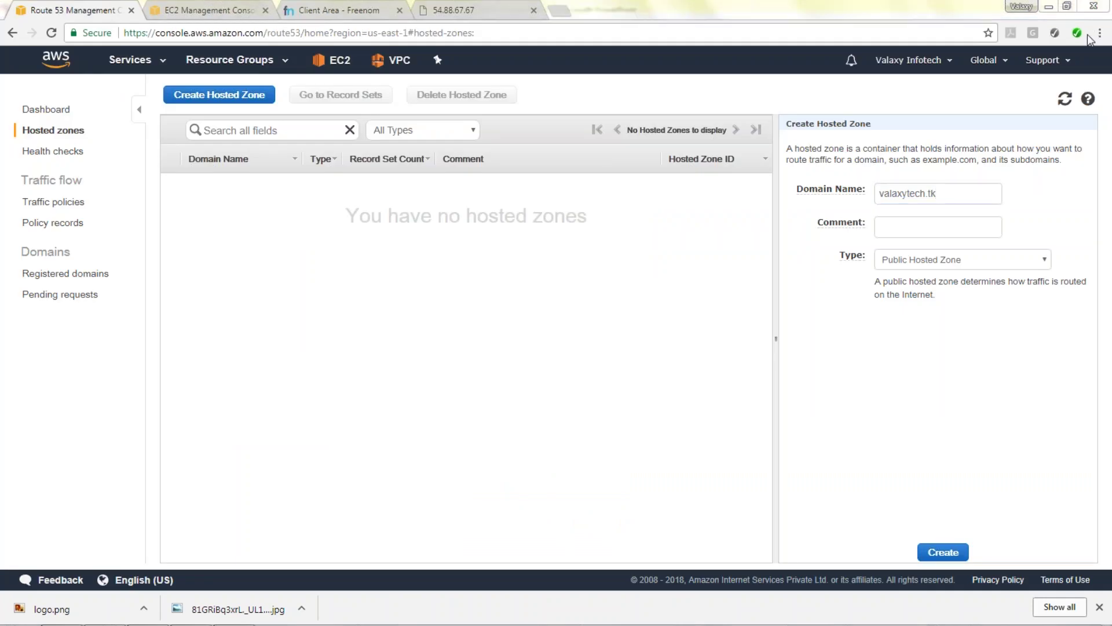
pyautogui.click(1090, 40)
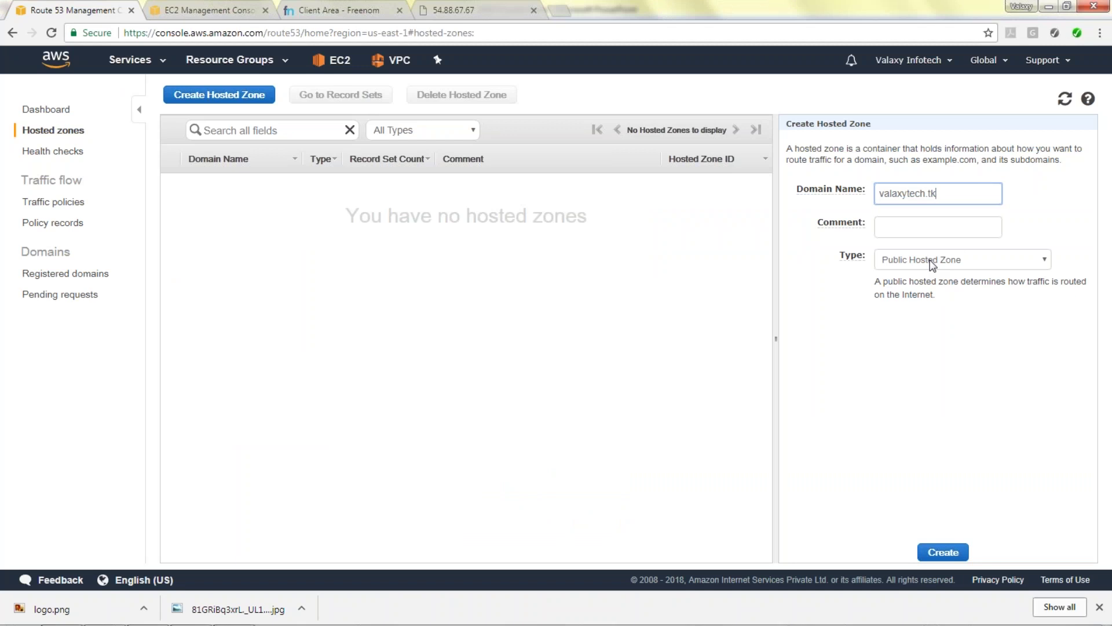
pyautogui.click(946, 552)
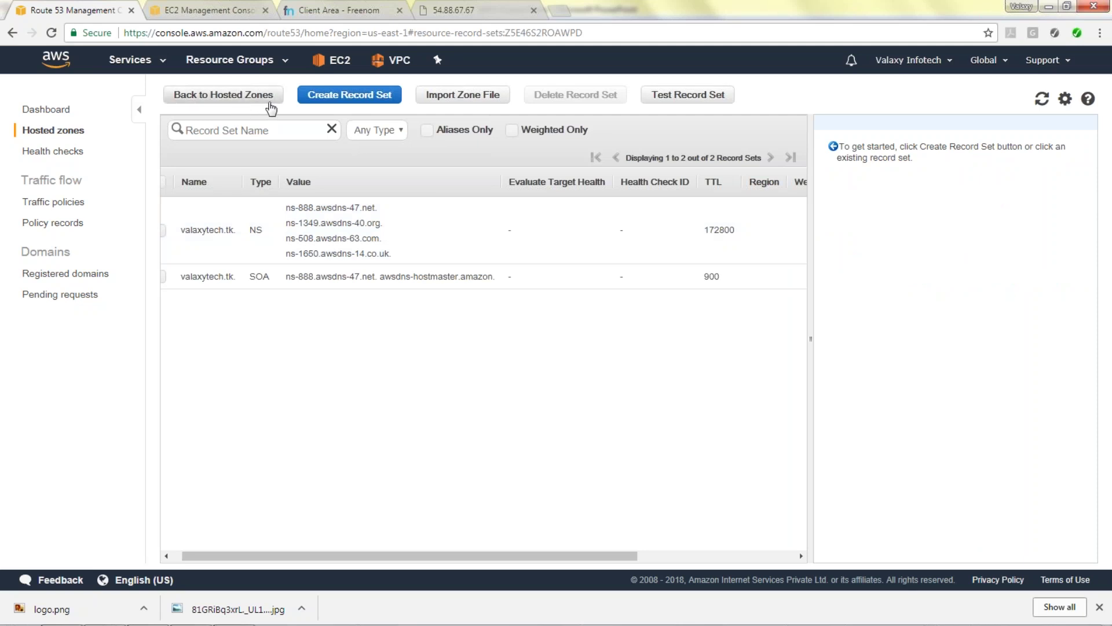
# Create an A record for valaxytech.tk with value 54.88.67.67
pyautogui.click(330, 101)
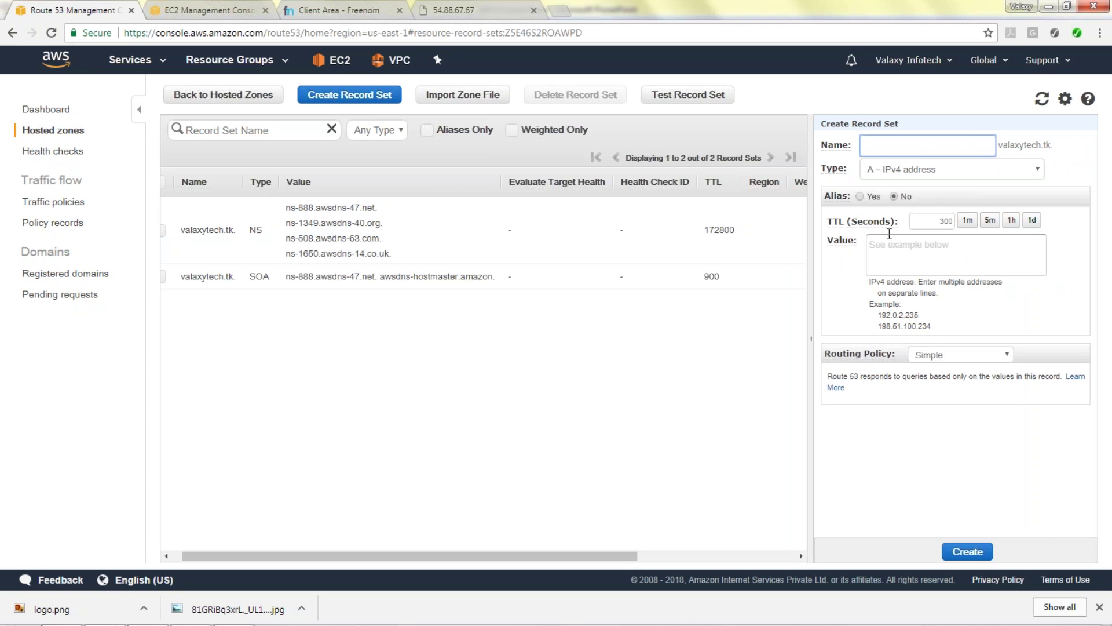
pyautogui.click(922, 255)
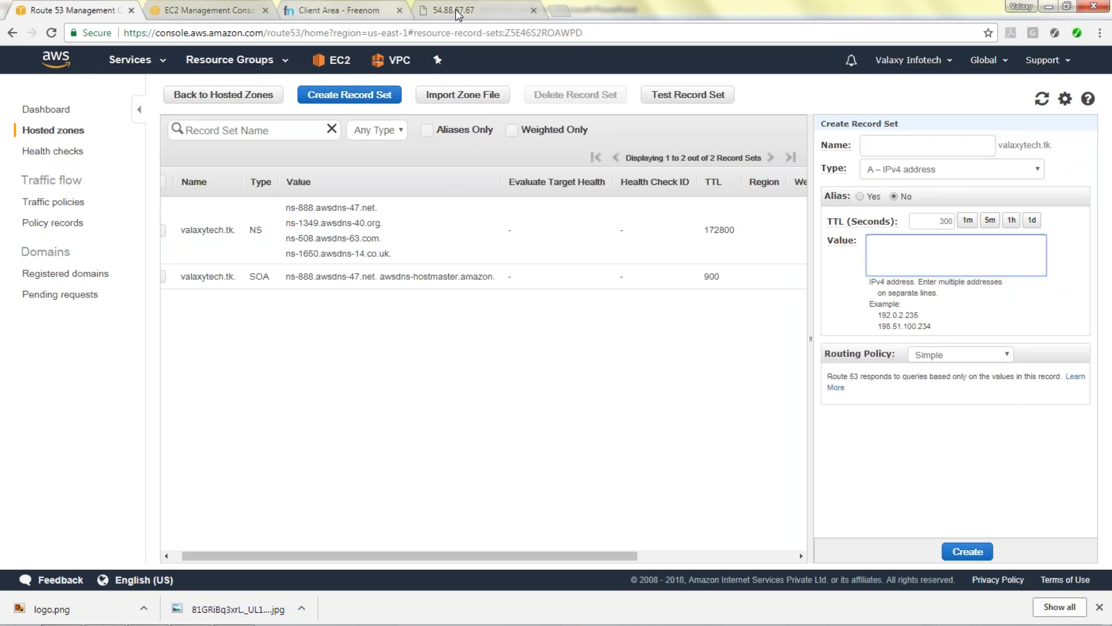
pyautogui.hotkey('ctrl', 'v')
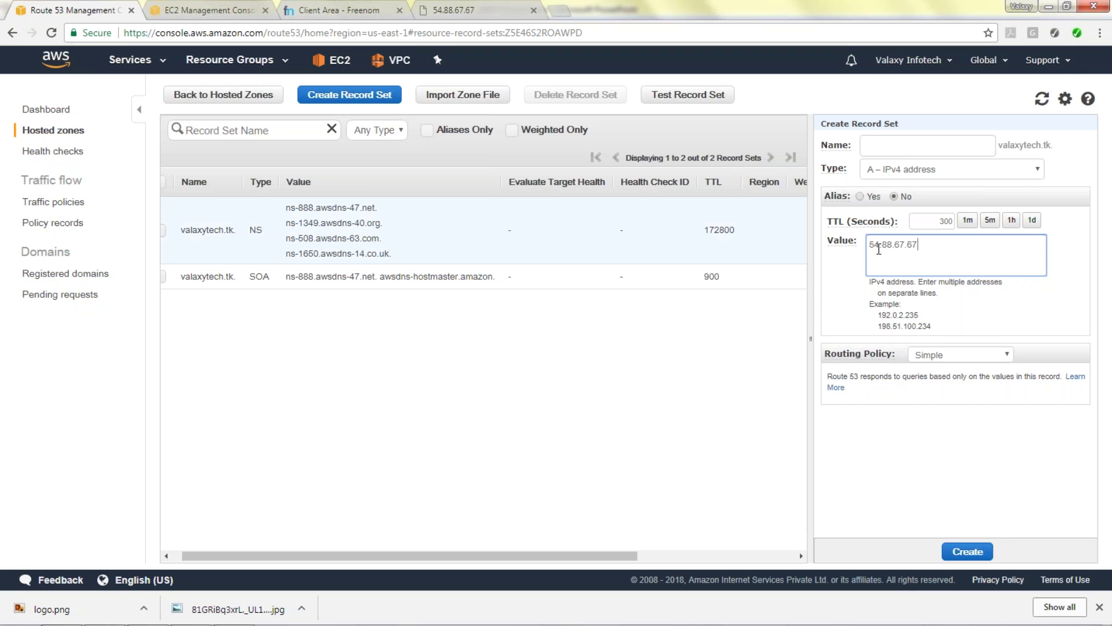
pyautogui.click(968, 551)
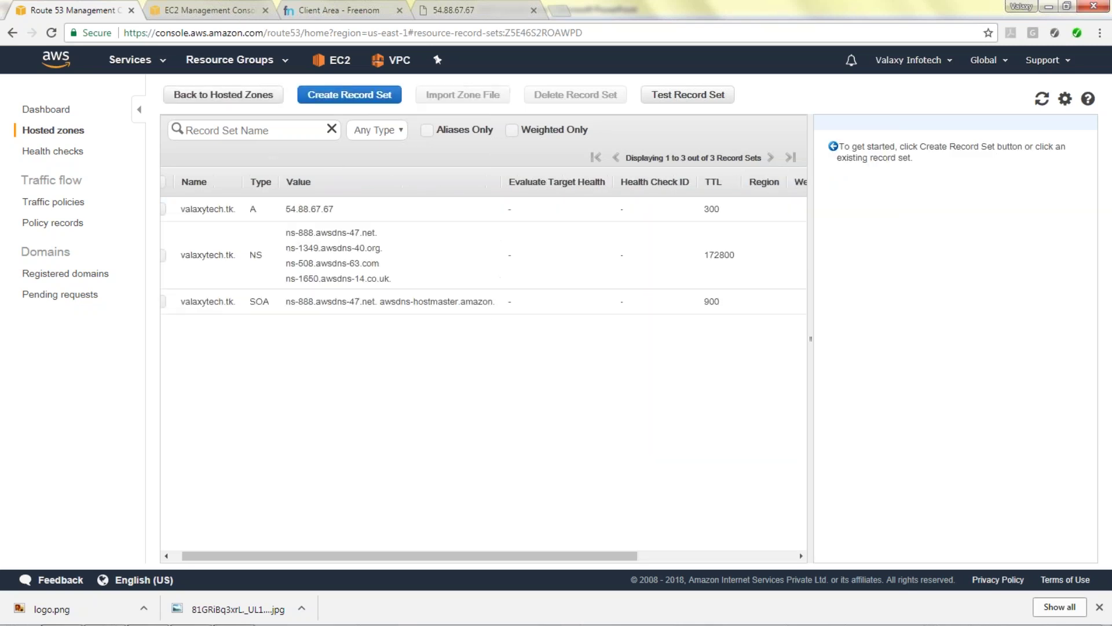
pyautogui.click(361, 97)
pyautogui.write('www')
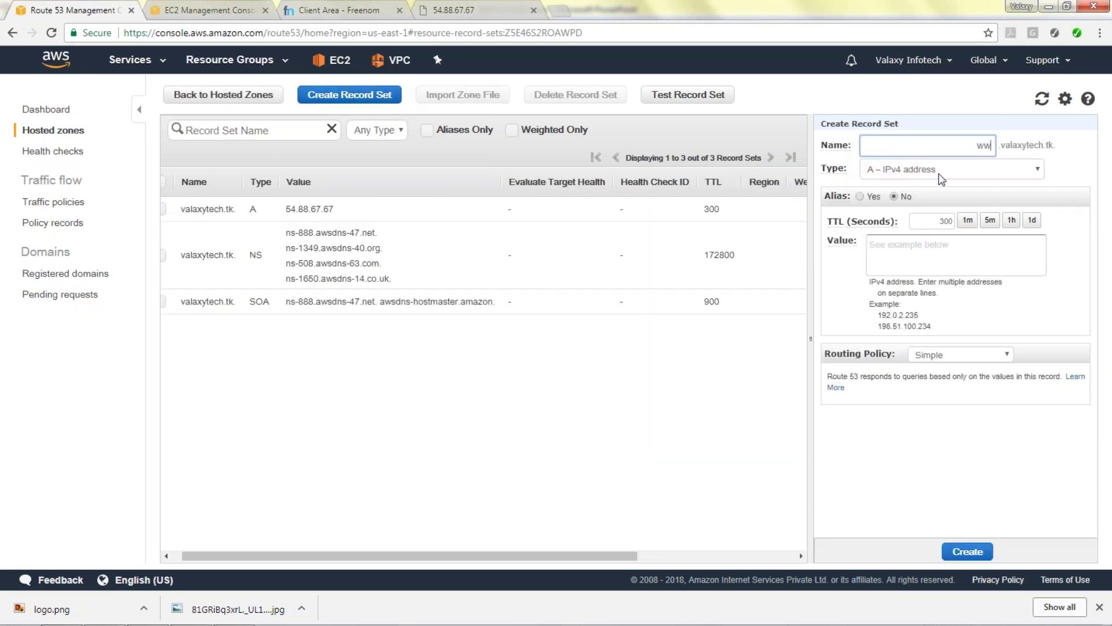
pyautogui.click(965, 247)
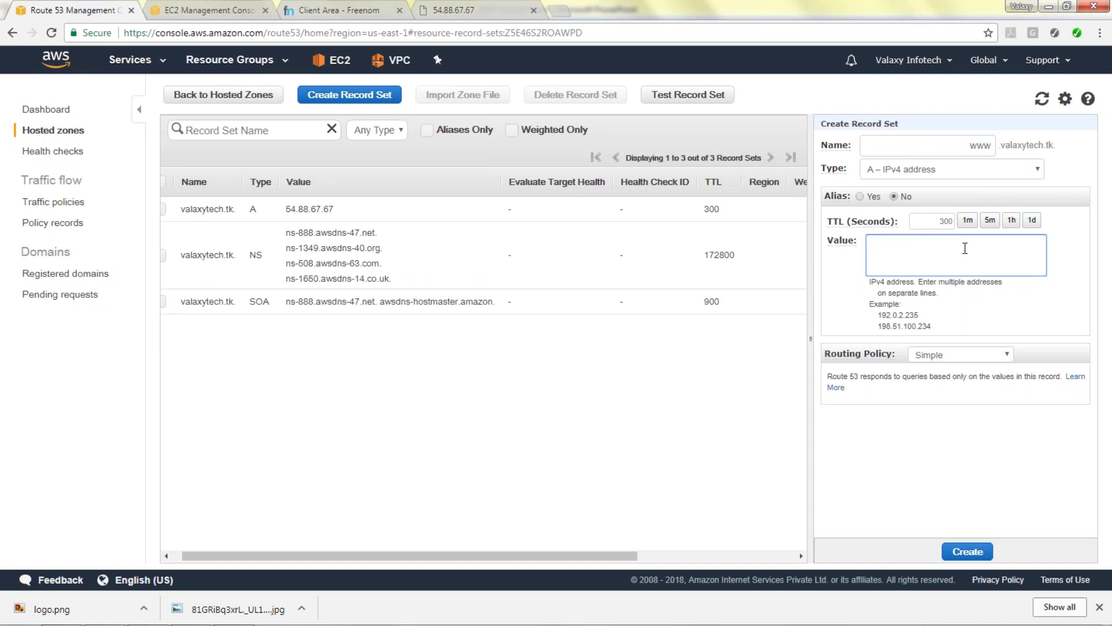
pyautogui.write('54.88.67.67')
pyautogui.click(968, 552)
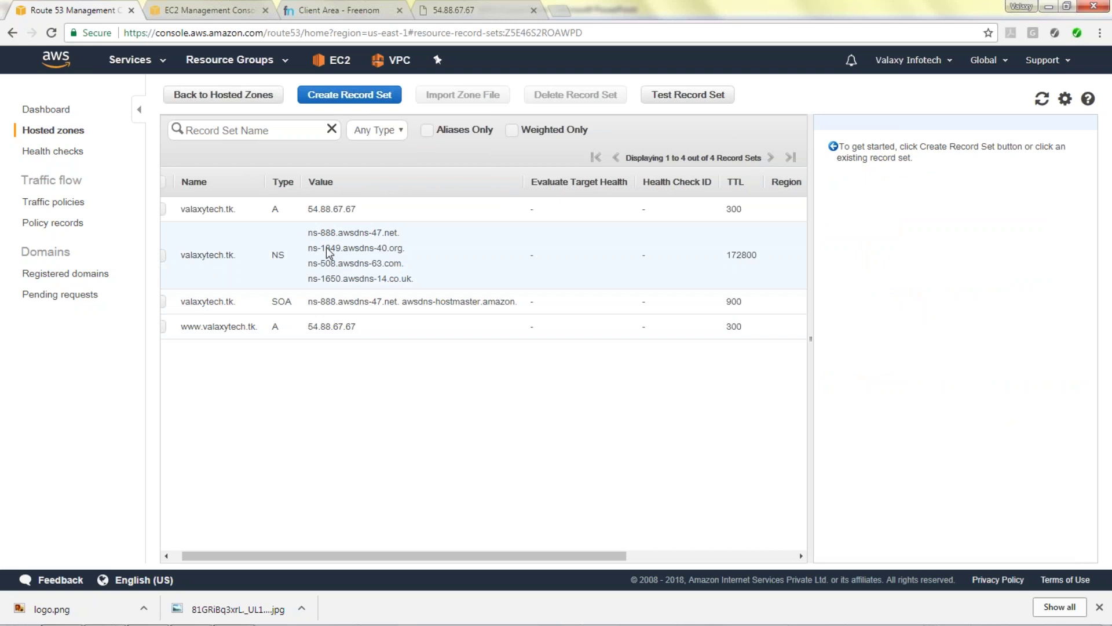
# Copy the four nameserver values from the valaxytech.tk NS record
pyautogui.click(315, 235)
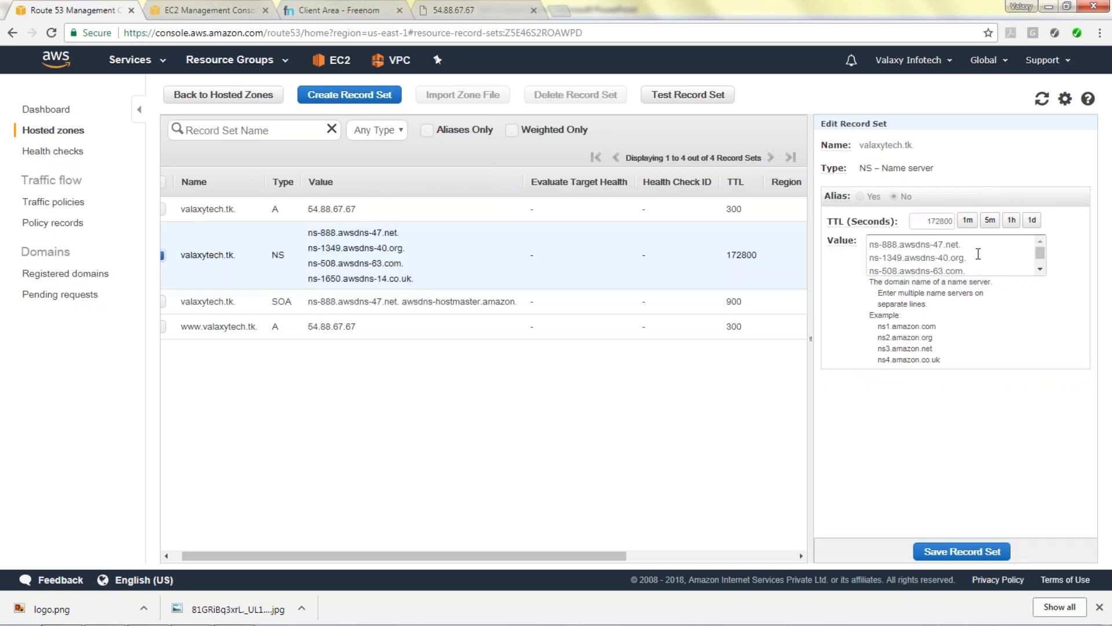
pyautogui.click(974, 256)
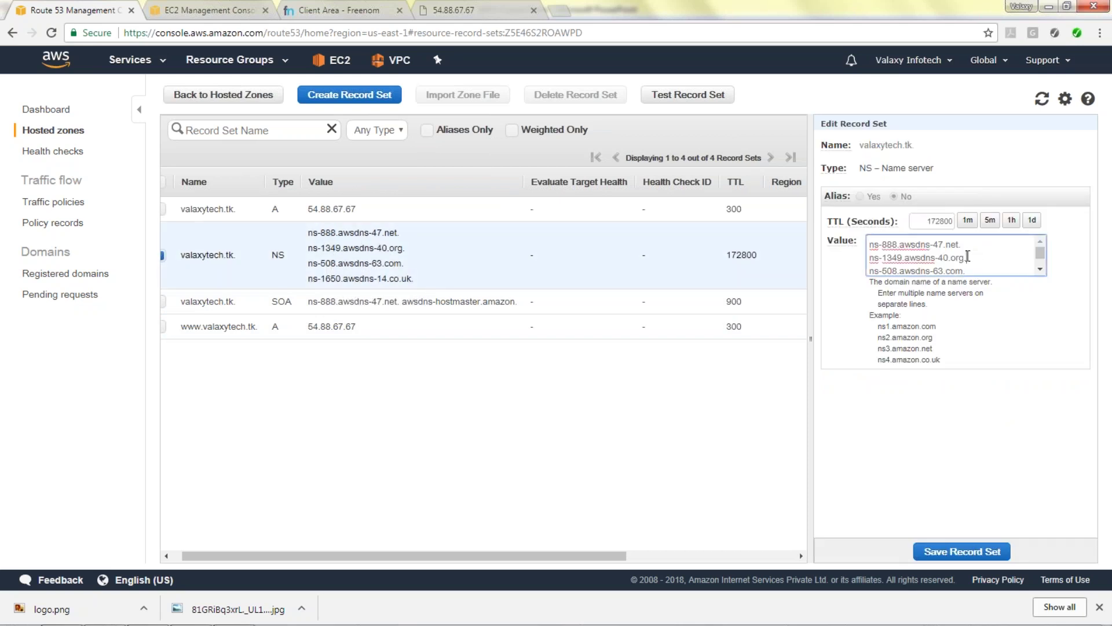
pyautogui.press('BackSpace')
pyautogui.hotkey('ctrl', 'a')
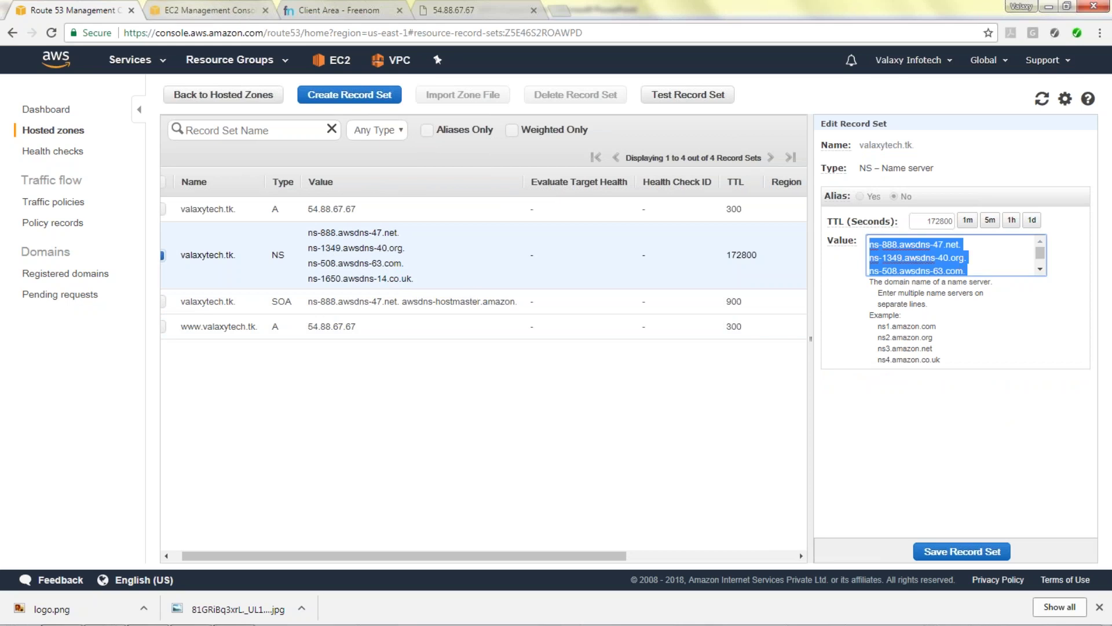
pyautogui.click(335, 12)
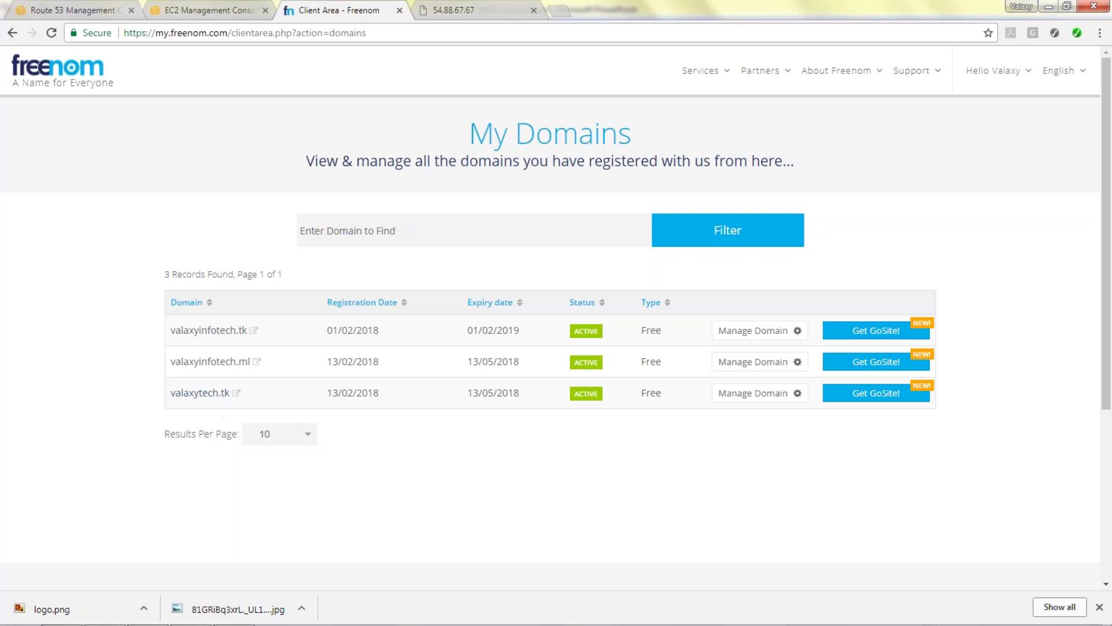
# Open valaxytech.tk's Nameservers settings in Freenom and choose 'Use custom nameservers'
pyautogui.click(753, 393)
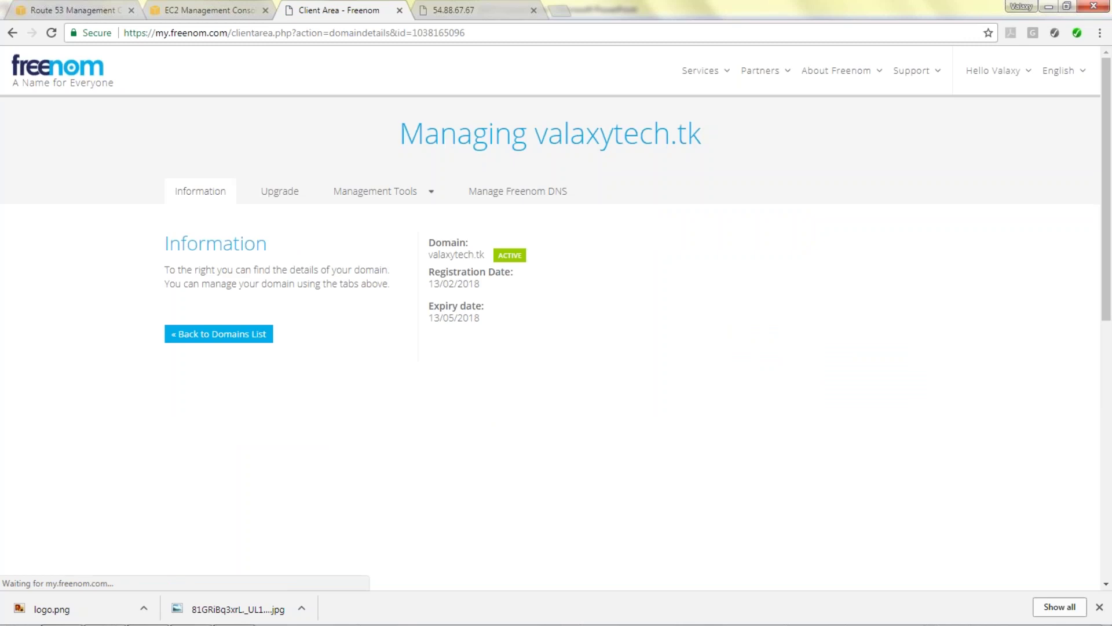
pyautogui.click(428, 194)
pyautogui.click(390, 230)
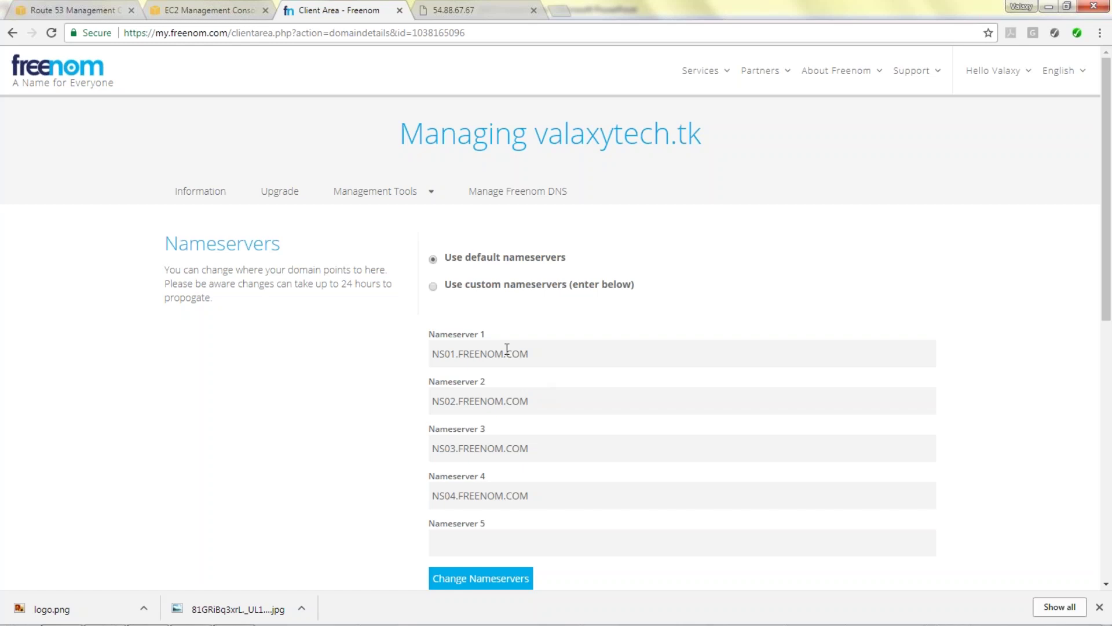
pyautogui.click(435, 260)
pyautogui.click(435, 287)
pyautogui.moveTo(532, 353); pyautogui.dragTo(433, 353)
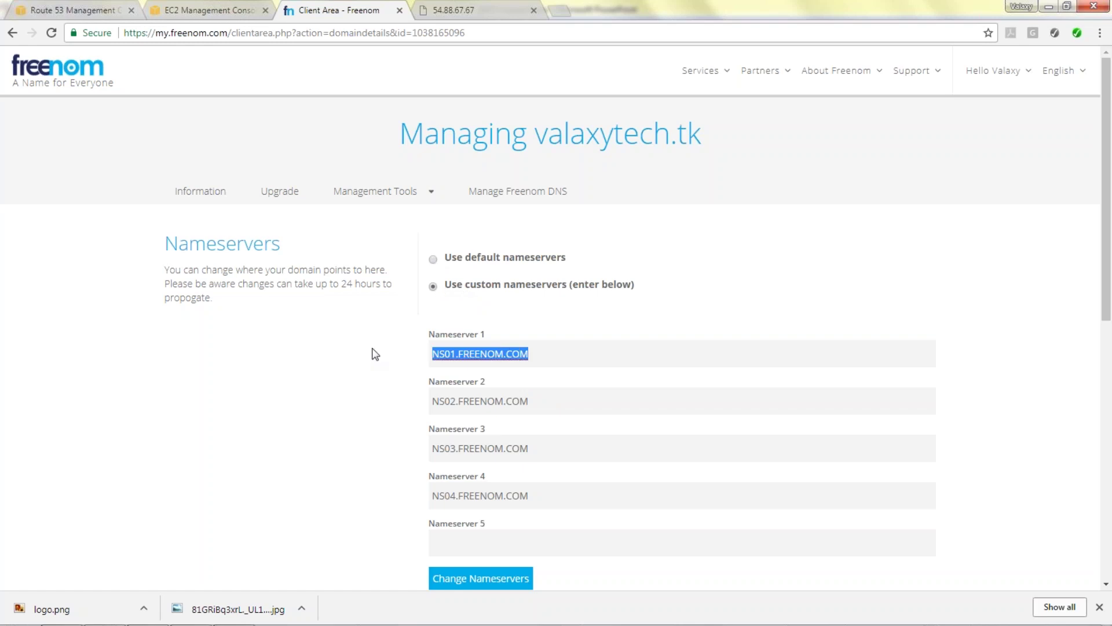
# Fill Nameserver 1–4 with the copied Route 53 awsdns servers and save via Change Nameservers
pyautogui.press('BackSpace')
pyautogui.click(74, 16)
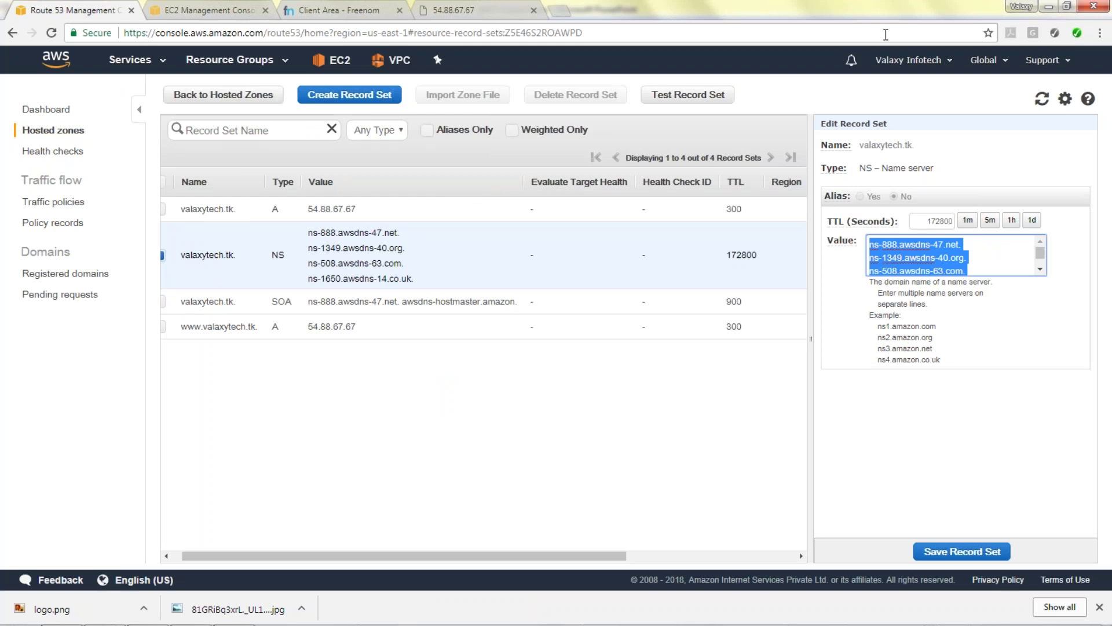
pyautogui.click(956, 22)
pyautogui.hotkey('ctrl', '3')
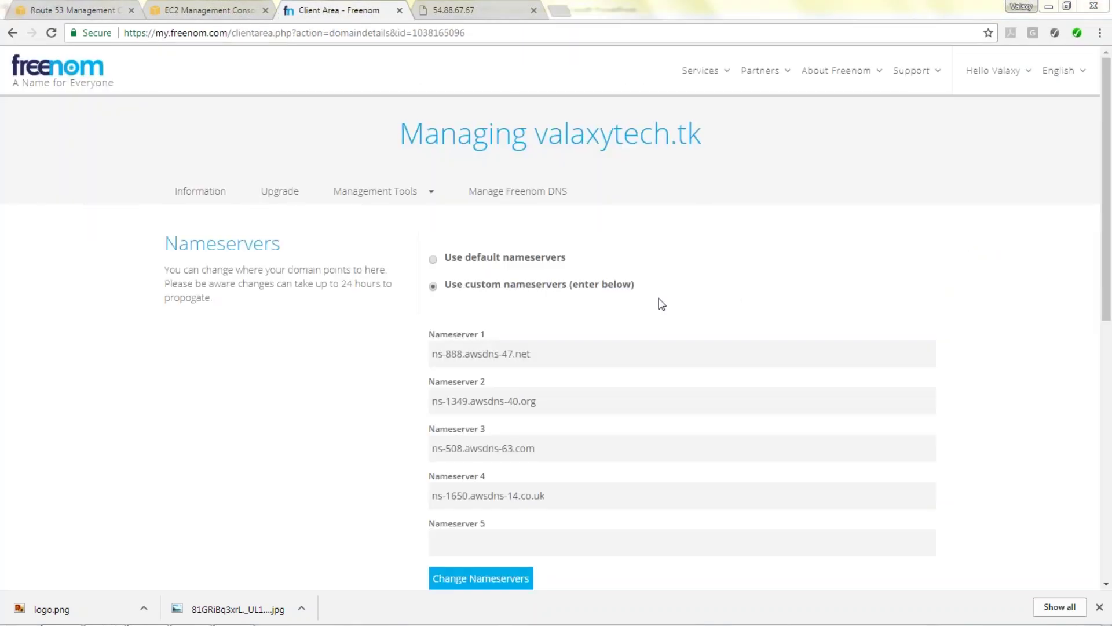
pyautogui.click(53, 11)
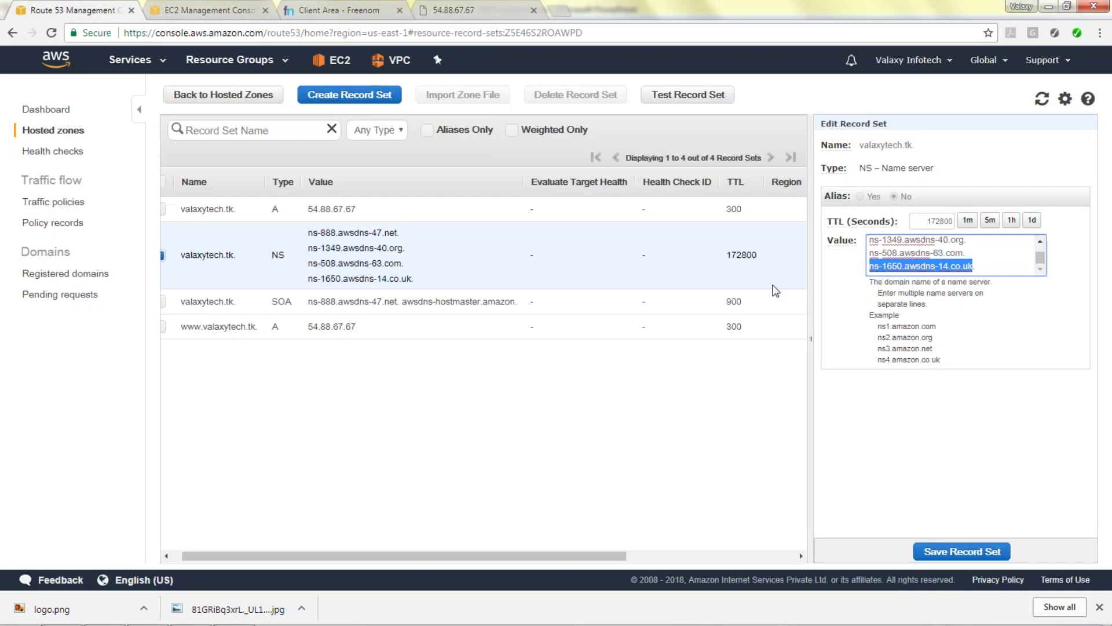
pyautogui.click(894, 252)
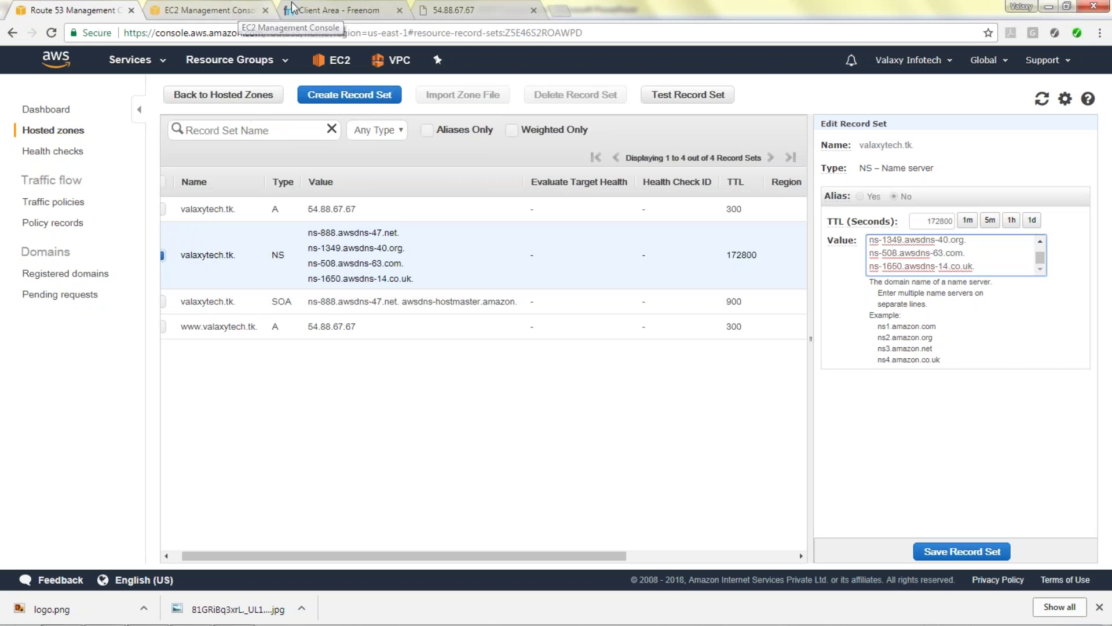
pyautogui.click(310, 4)
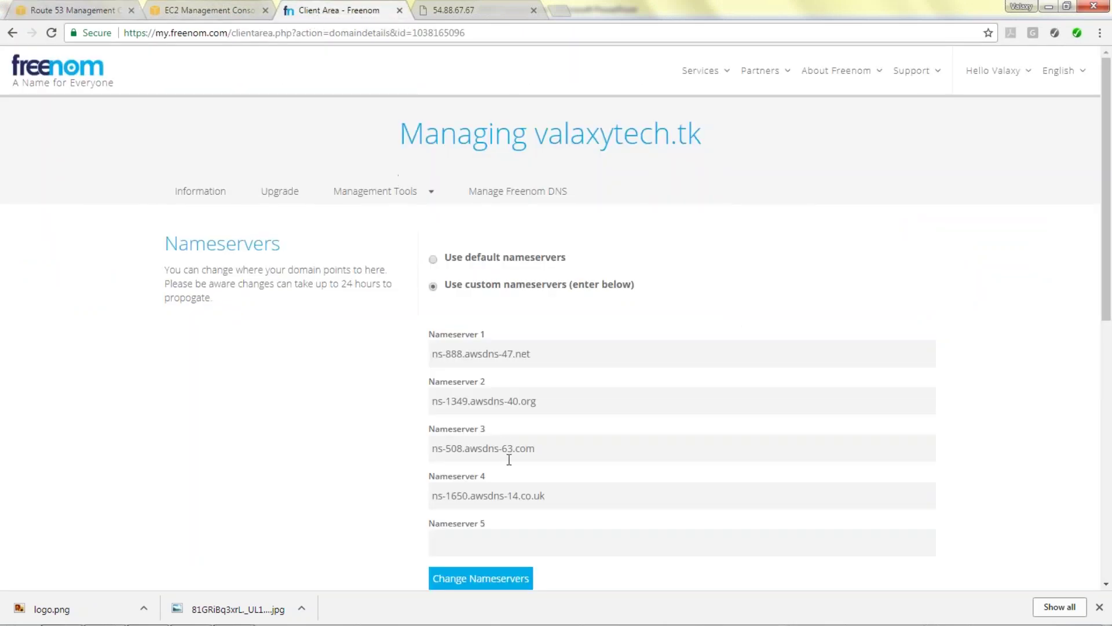
pyautogui.click(496, 587)
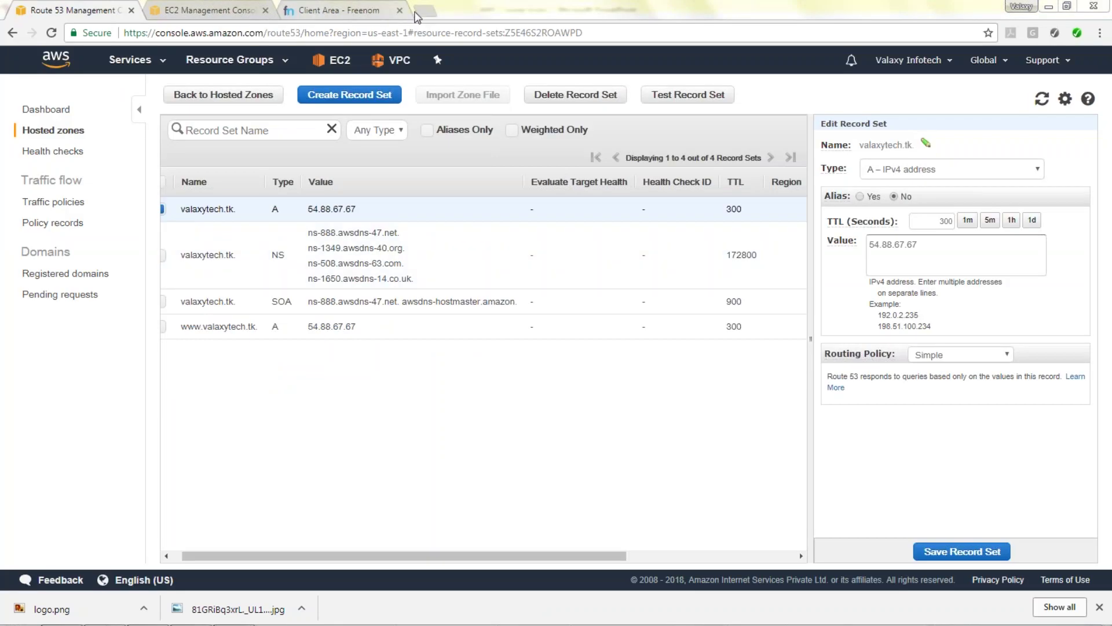
# Browse to valaxytech.tk in a new tab to confirm the Valaxy Technologies welcome page
pyautogui.click(423, 14)
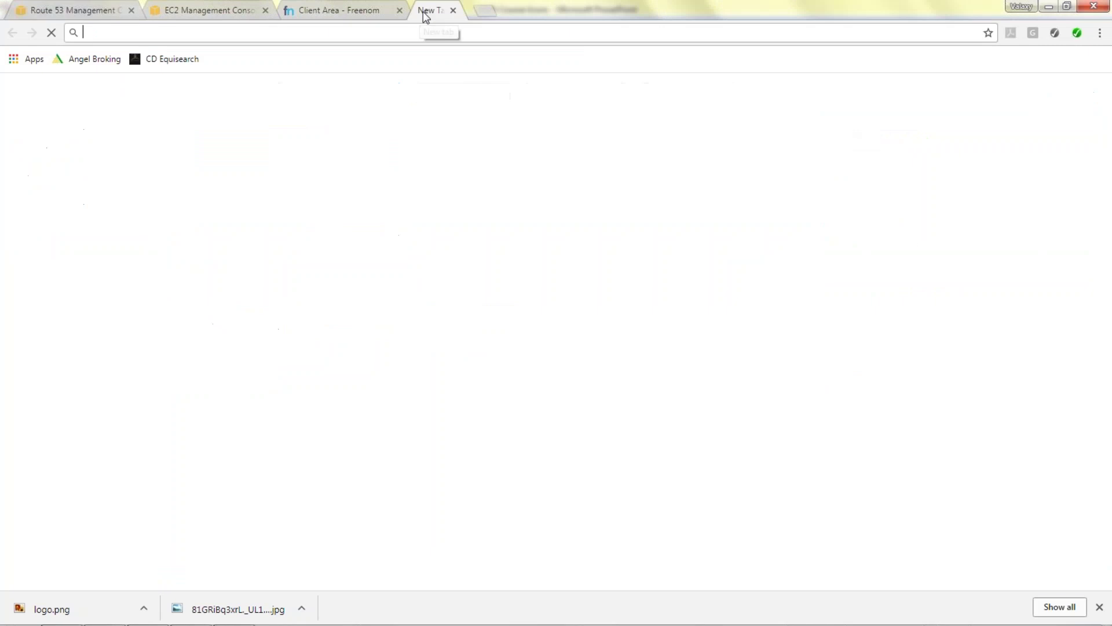
pyautogui.write('v')
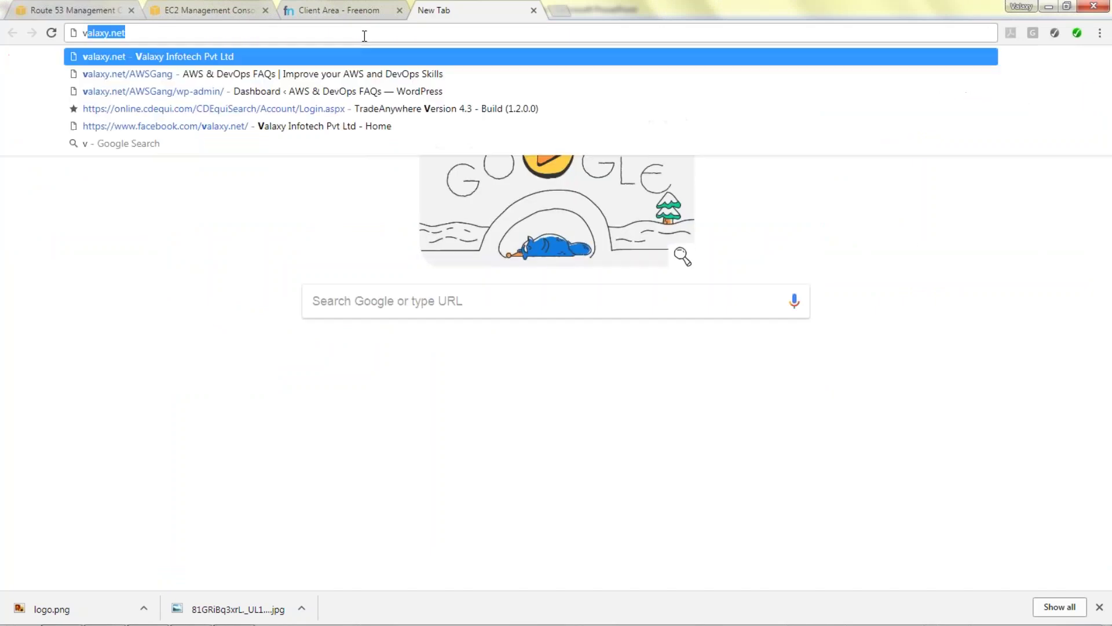
pyautogui.write('alaxyte')
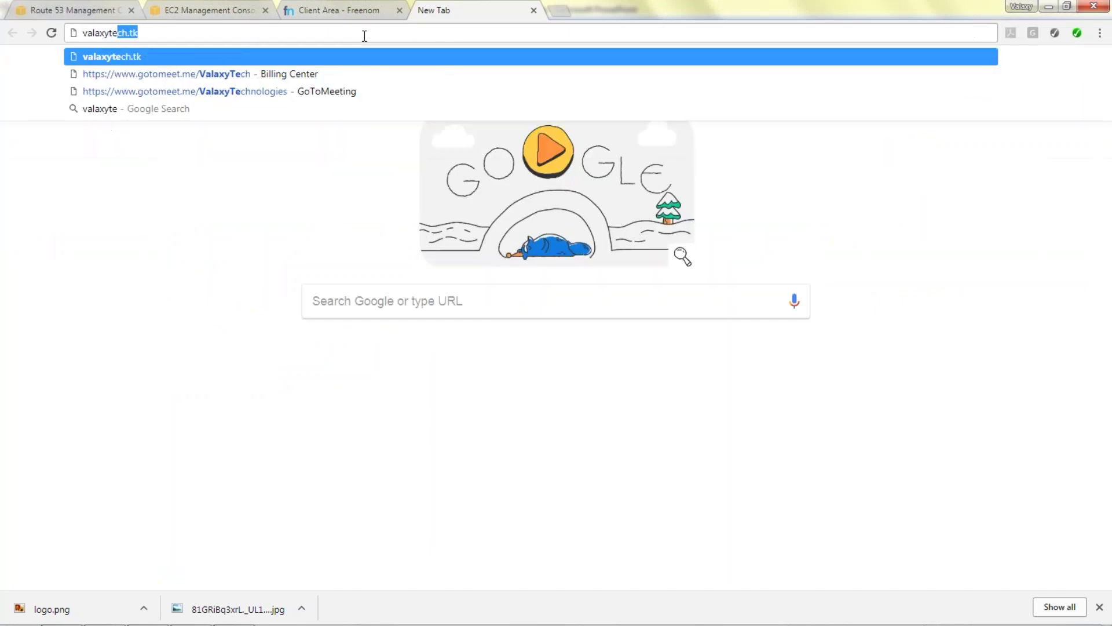
pyautogui.write('ch.tk')
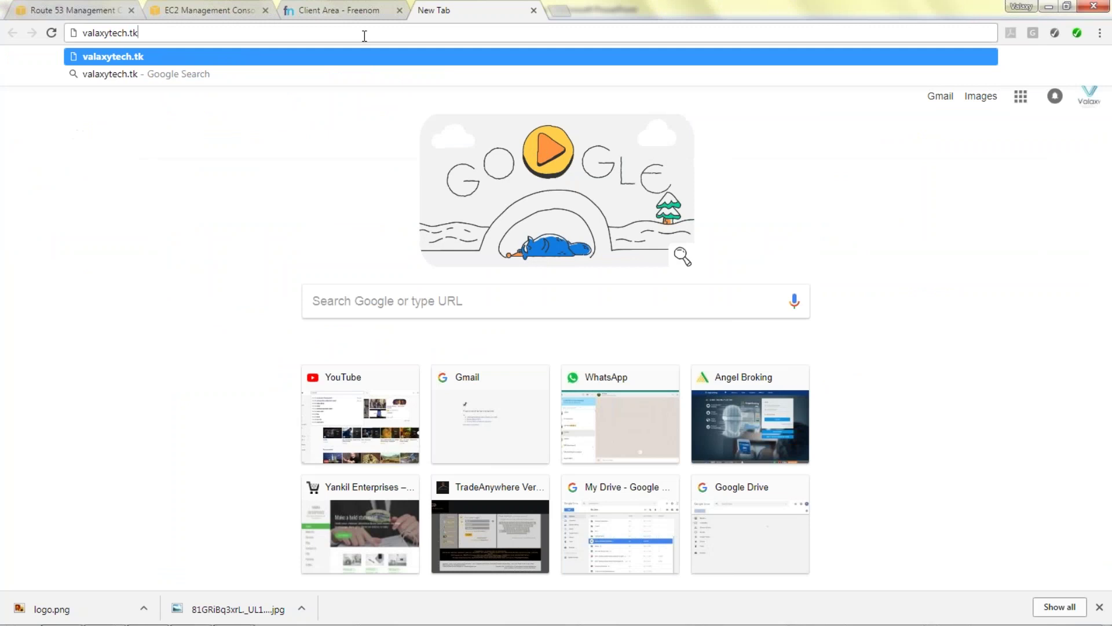
pyautogui.press('Return')
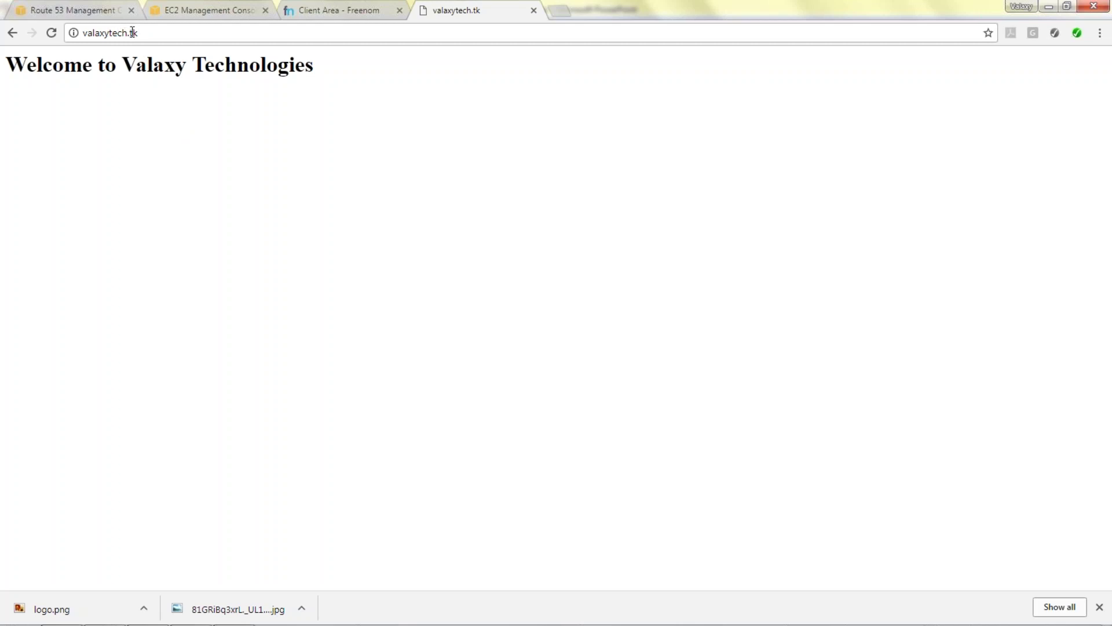
pyautogui.click(62, 10)
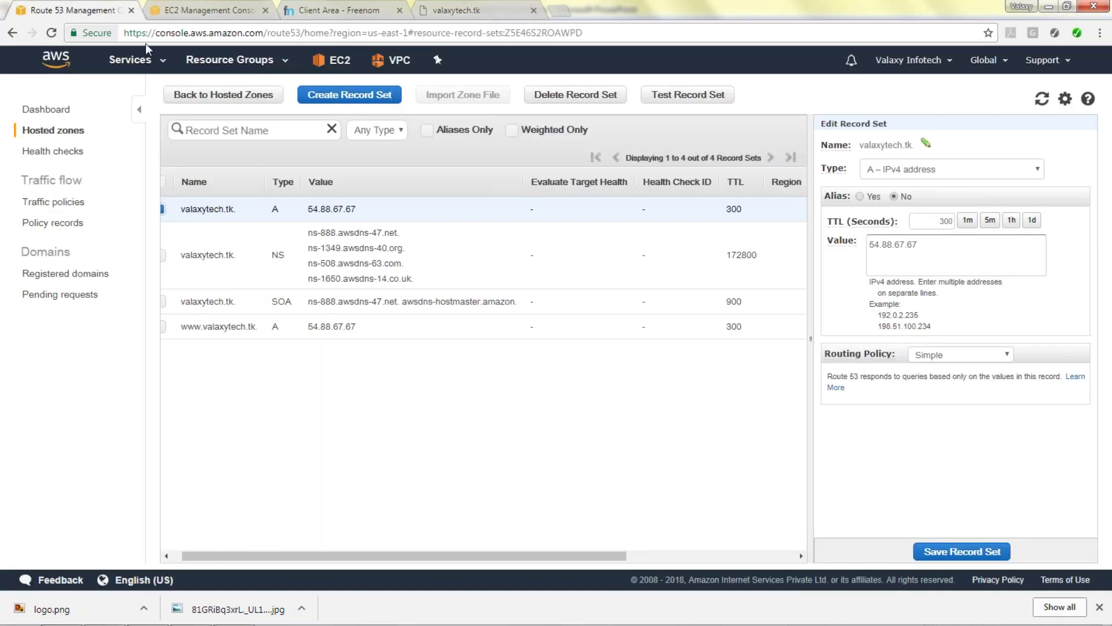